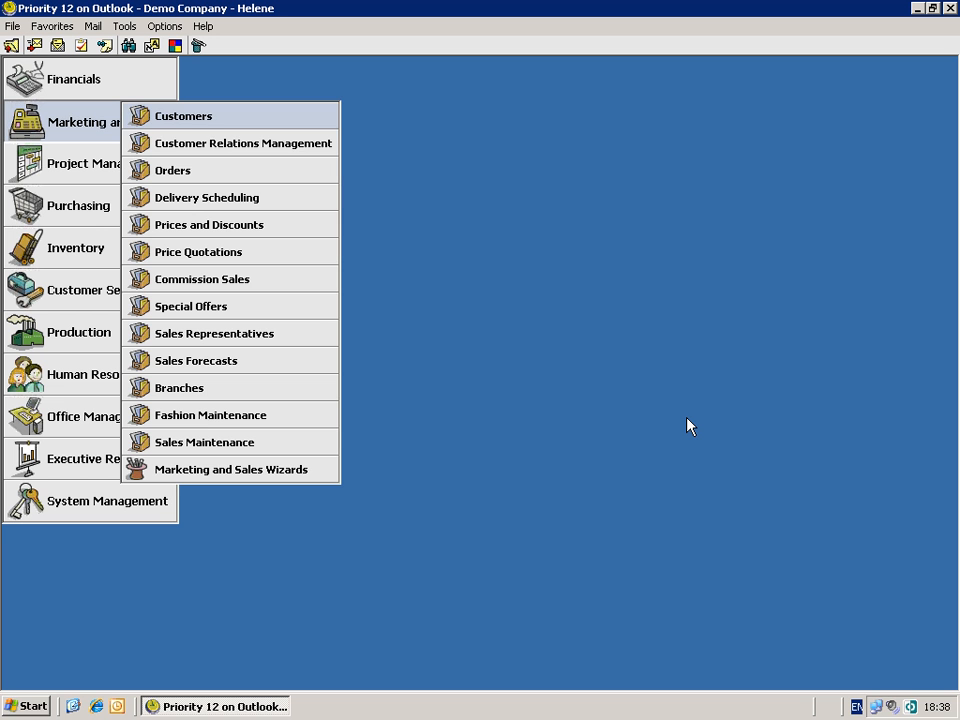
Open the Sales Orders form from the Orders section of Marketing and Sales
key("Down")
key("Down")
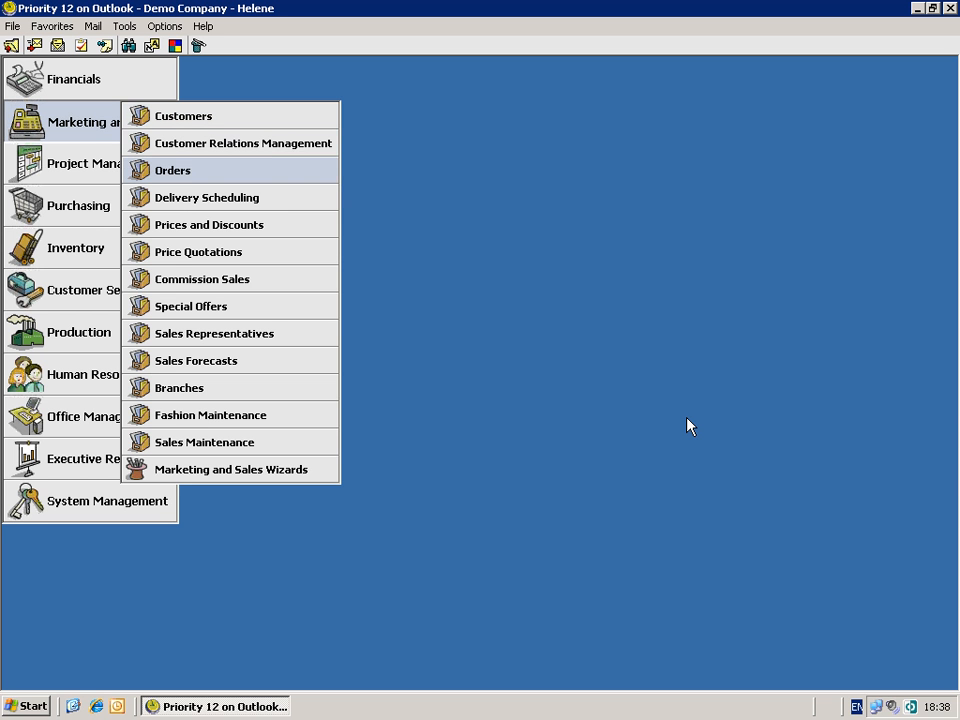
key("Return")
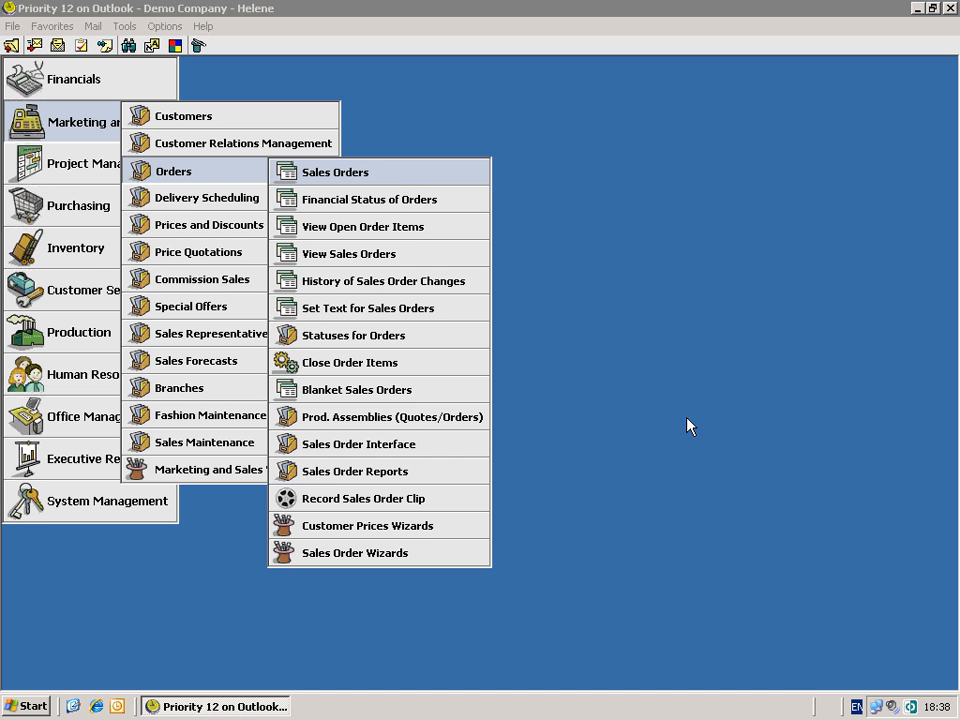
key("Return")
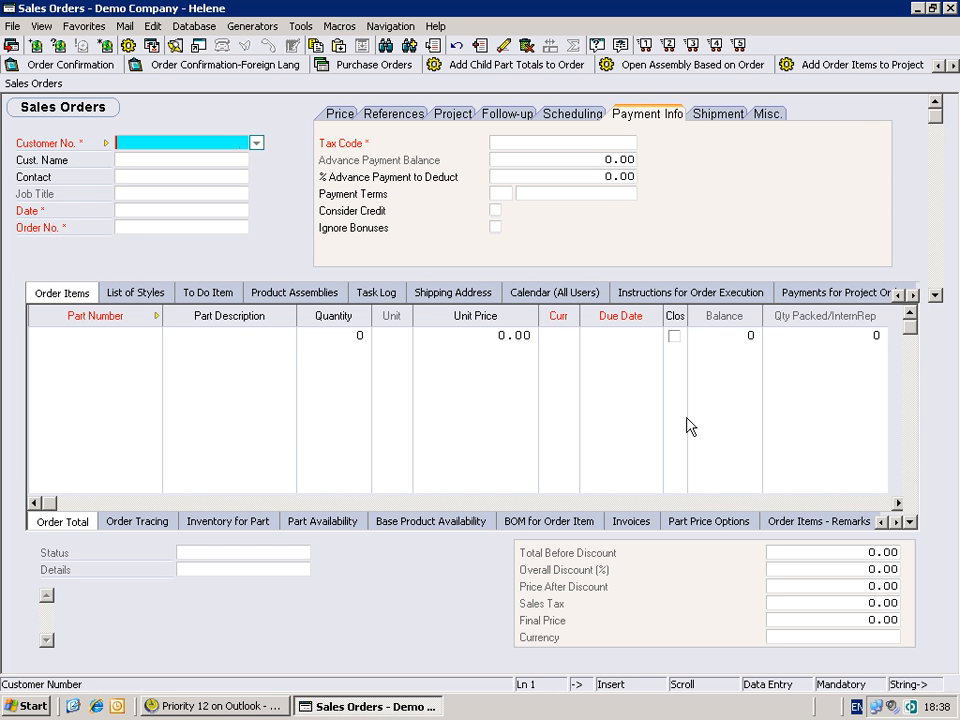
Start a sales order for the customer Toys For 'U' - Long Island, leaving the contact blank and keeping the default date and order number
key("F6")
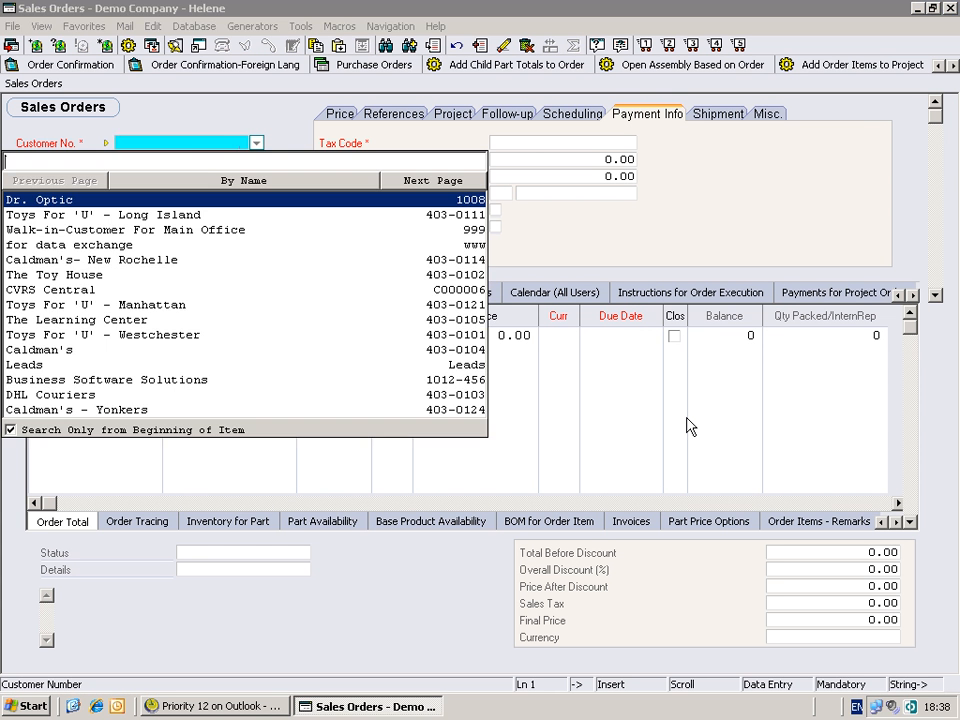
key("Down")
key("Return")
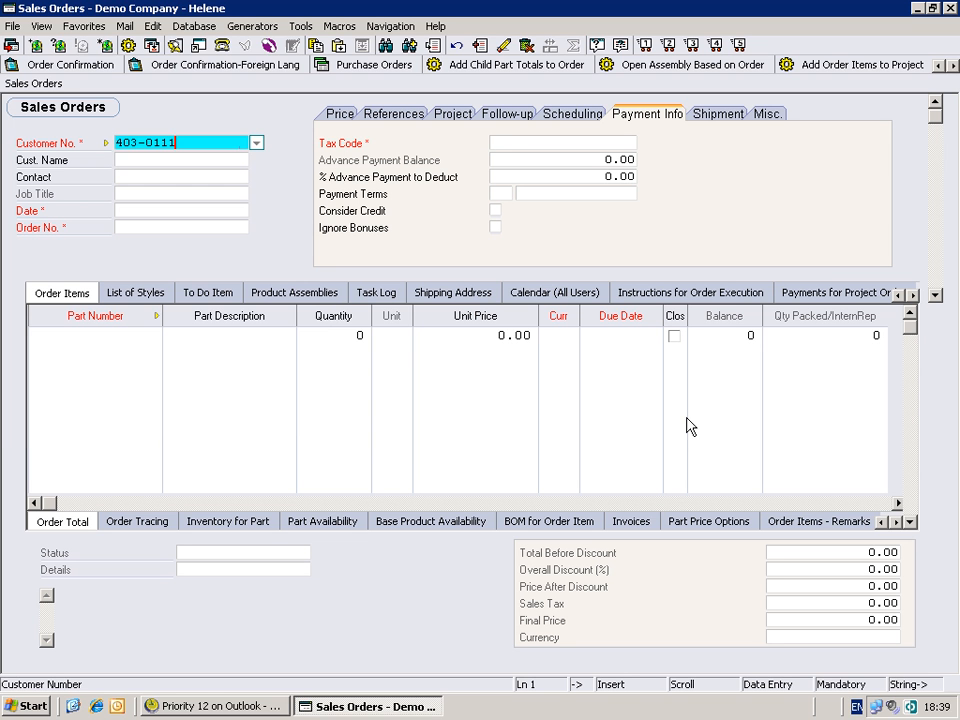
key("Tab")
key("Tab")
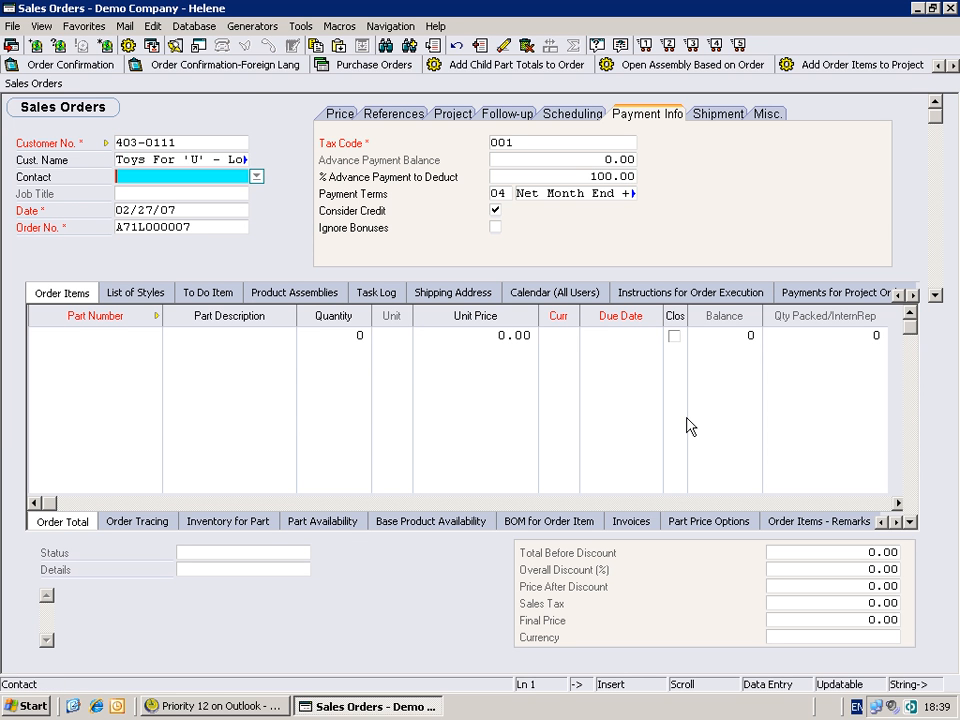
key("Tab")
key("Tab")
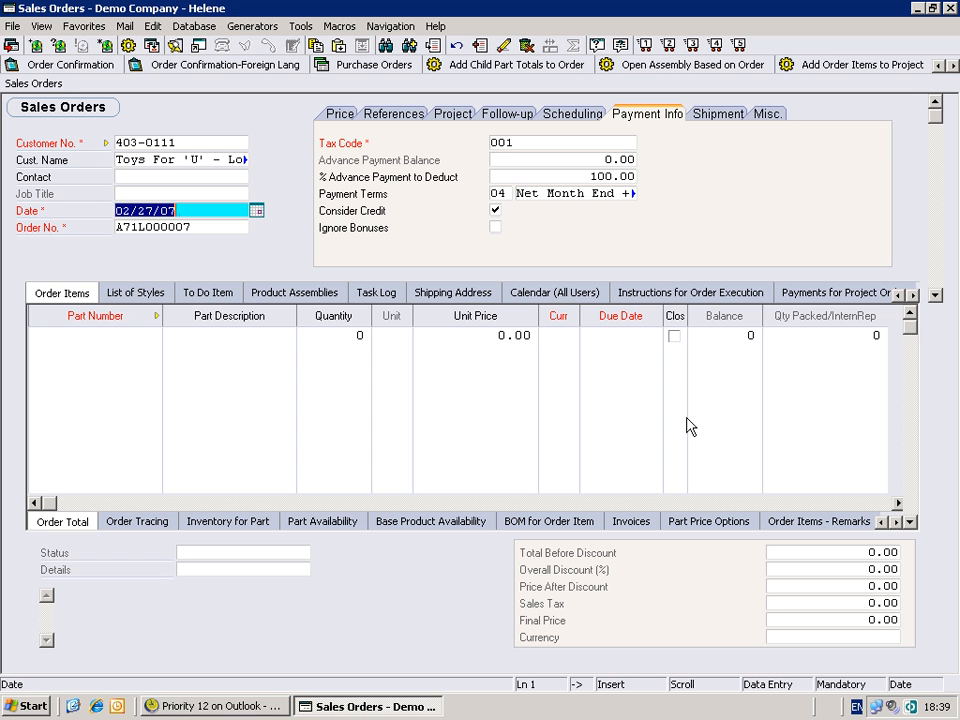
key("Tab")
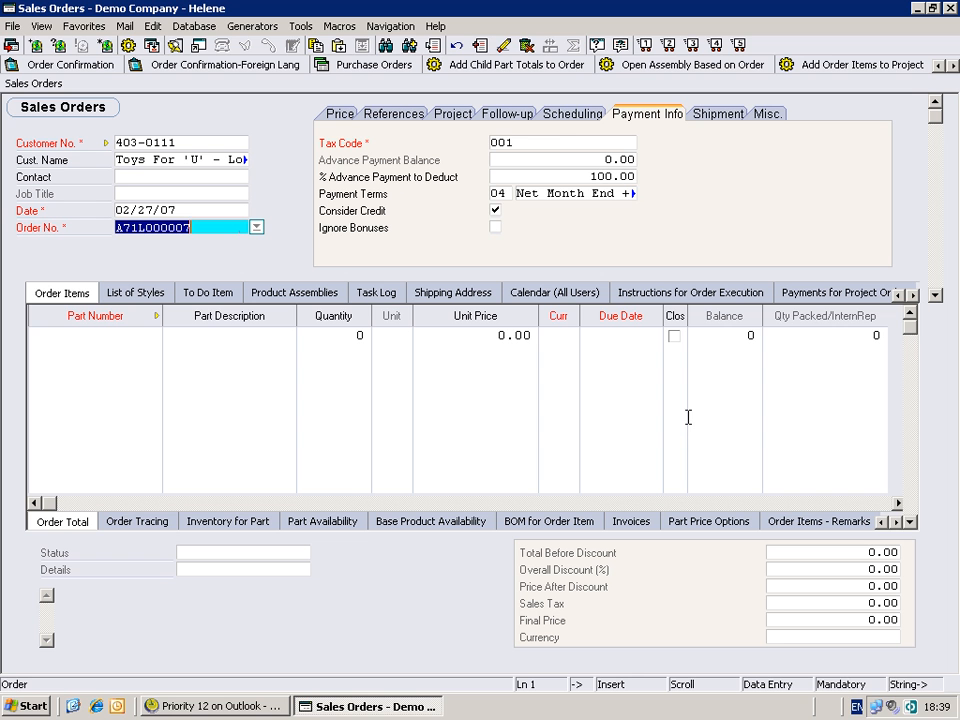
Review the order's price details, checking the currency and overall discount fields
left_click(340, 114)
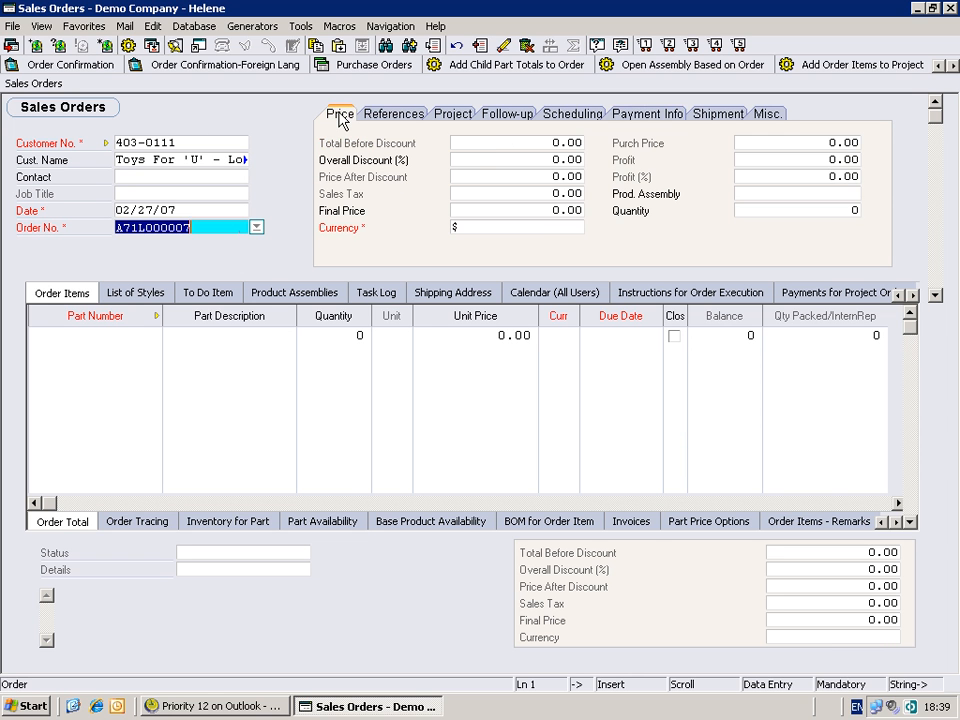
left_click(546, 227)
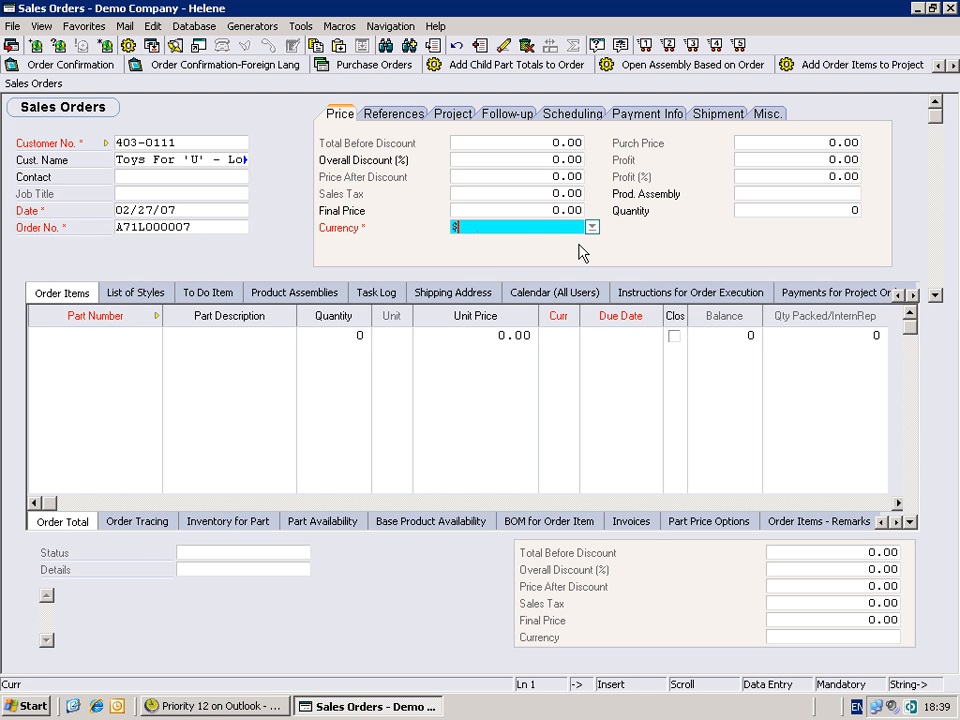
left_click(549, 159)
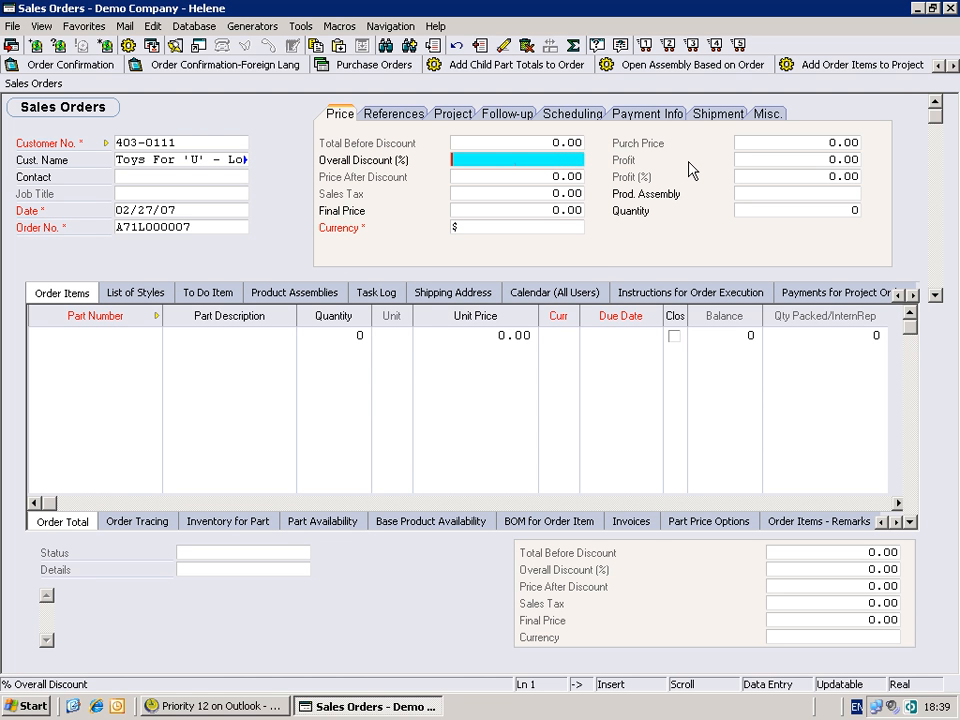
Review the order's reference fields for price quote, blanket order, customer's PO, details and sales rep order
left_click(416, 118)
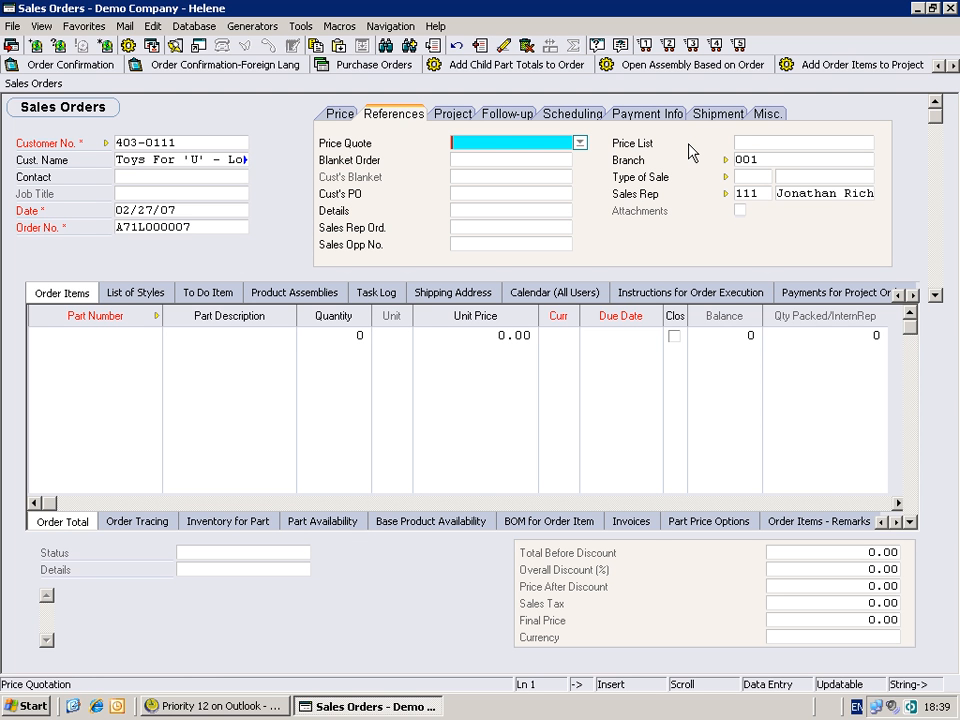
key("Tab")
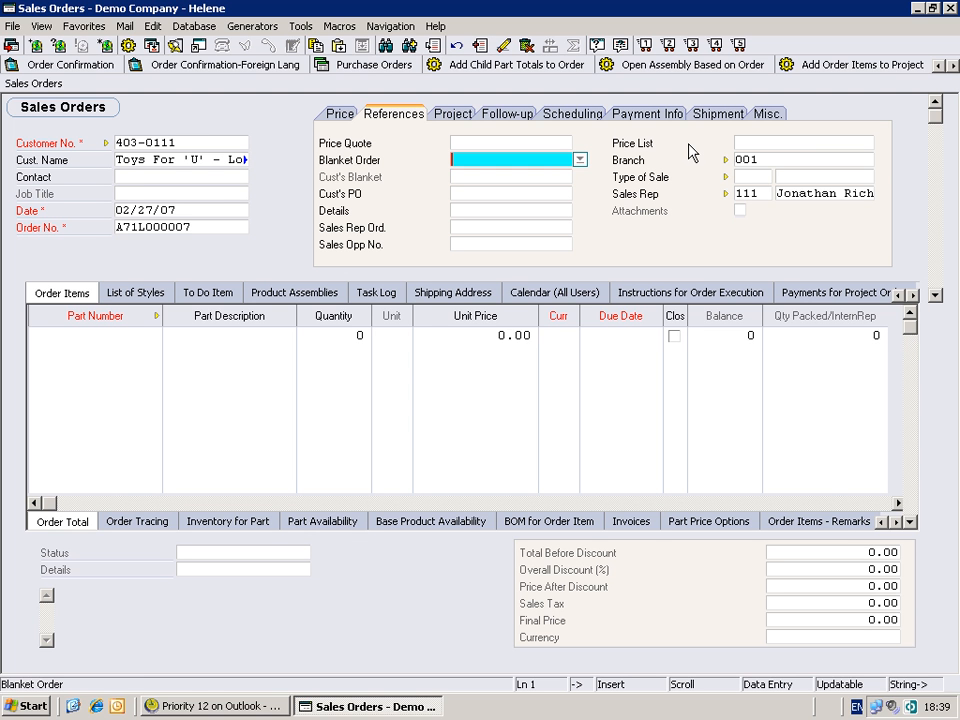
key("Tab")
key("Tab")
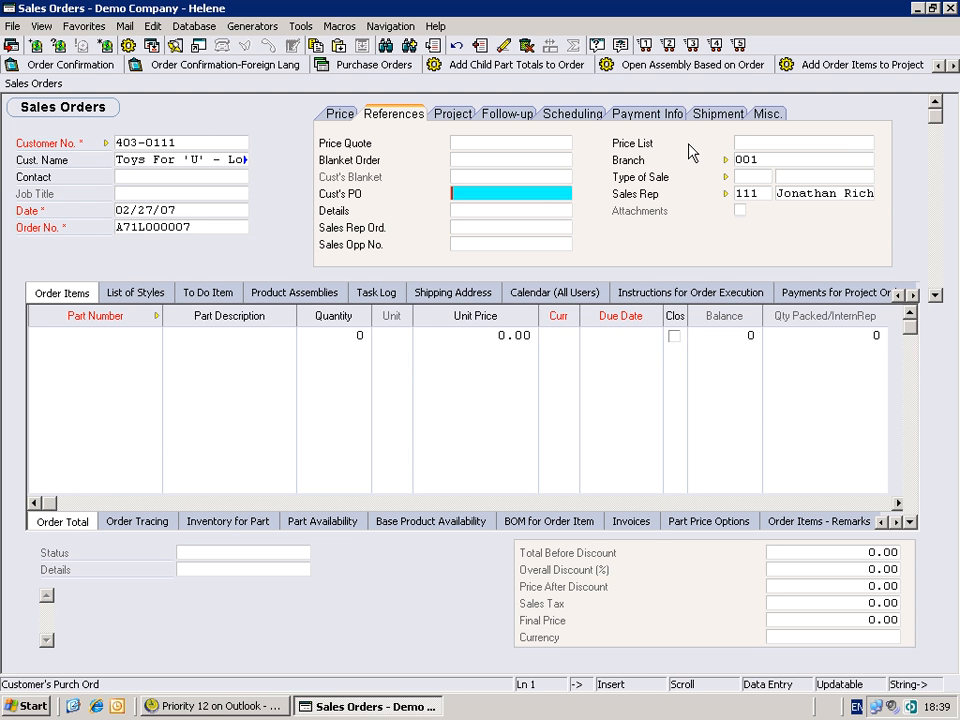
key("Tab")
key("Tab")
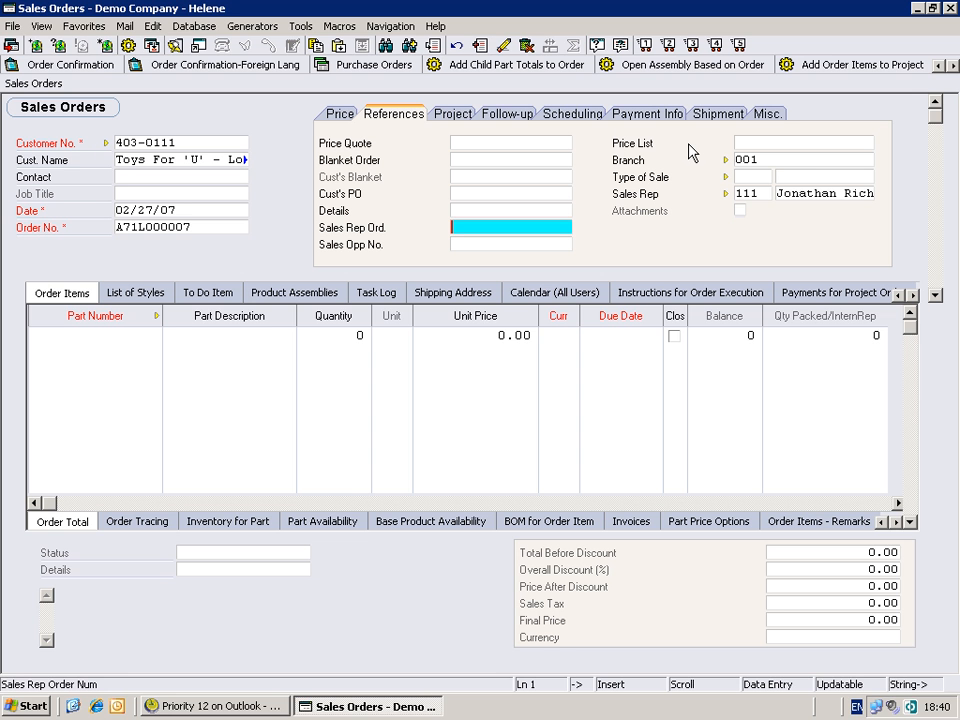
Check the order's price list, type of sale, sales rep and branch references, and view the available branches without changing the selection
left_click(809, 143)
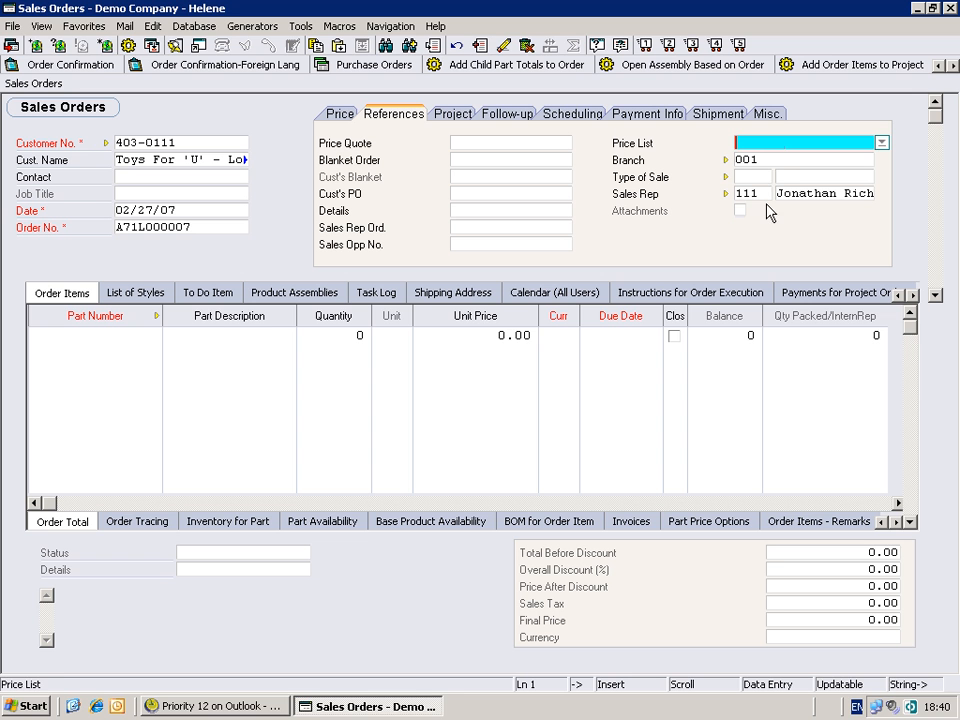
left_click(745, 176)
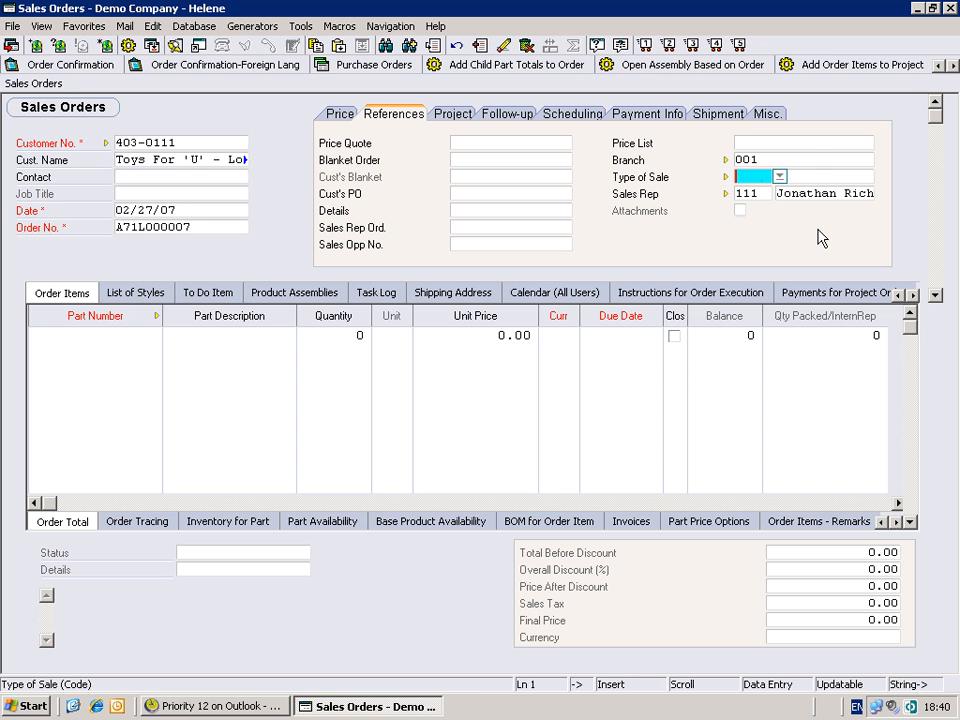
left_click(814, 160)
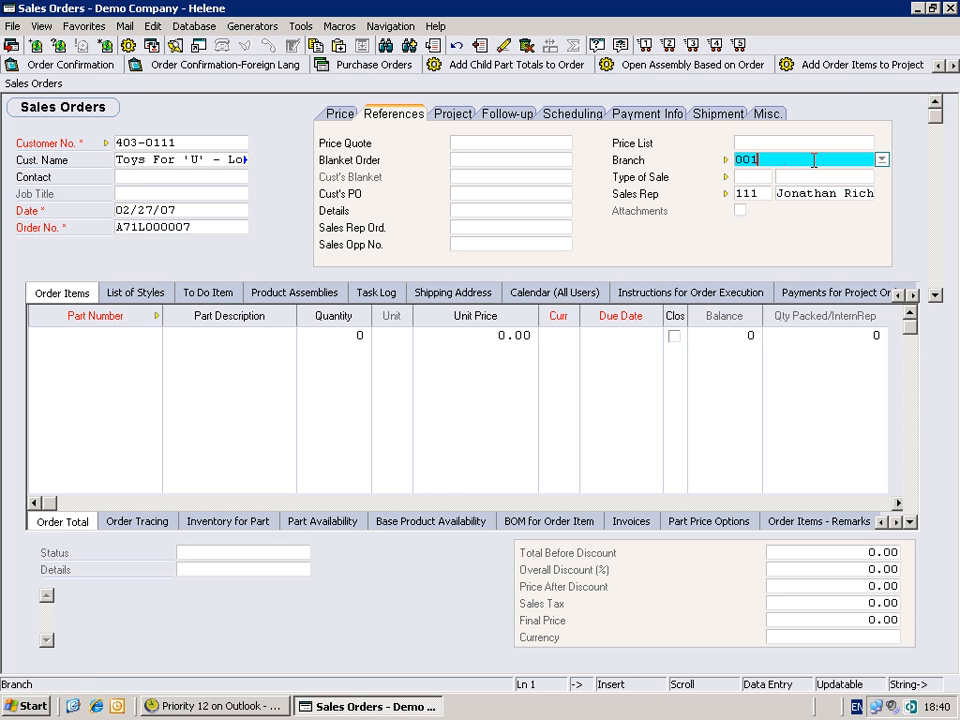
left_click(748, 195)
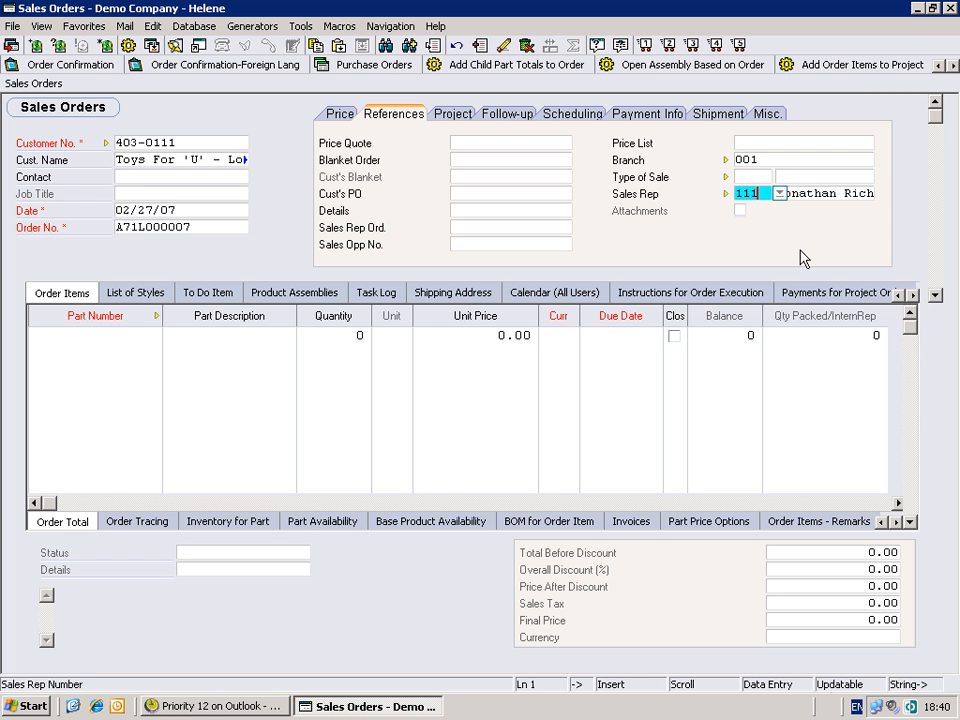
left_click(811, 160)
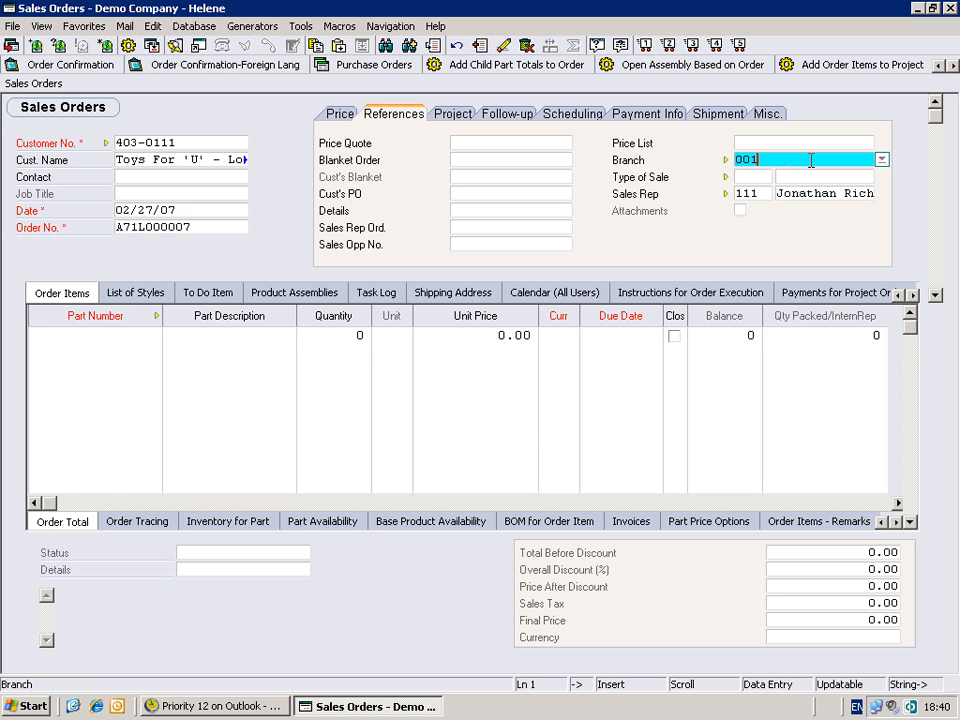
key("F6")
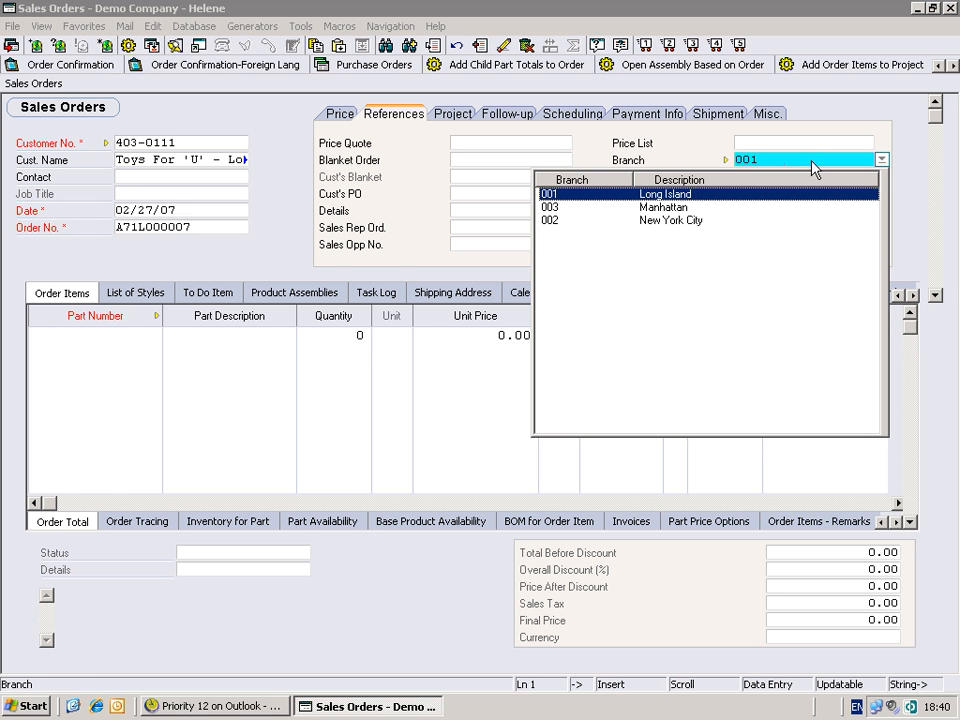
key("Escape")
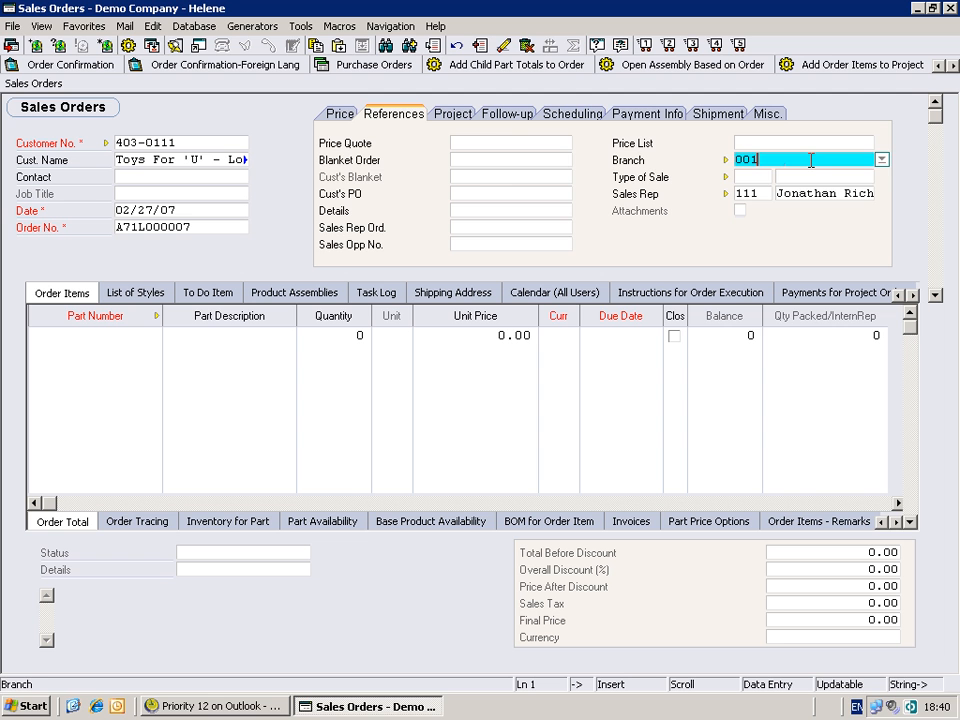
Review the order's tax code and payment terms, and read the help for the percentage of advance payment to deduct
left_click(655, 116)
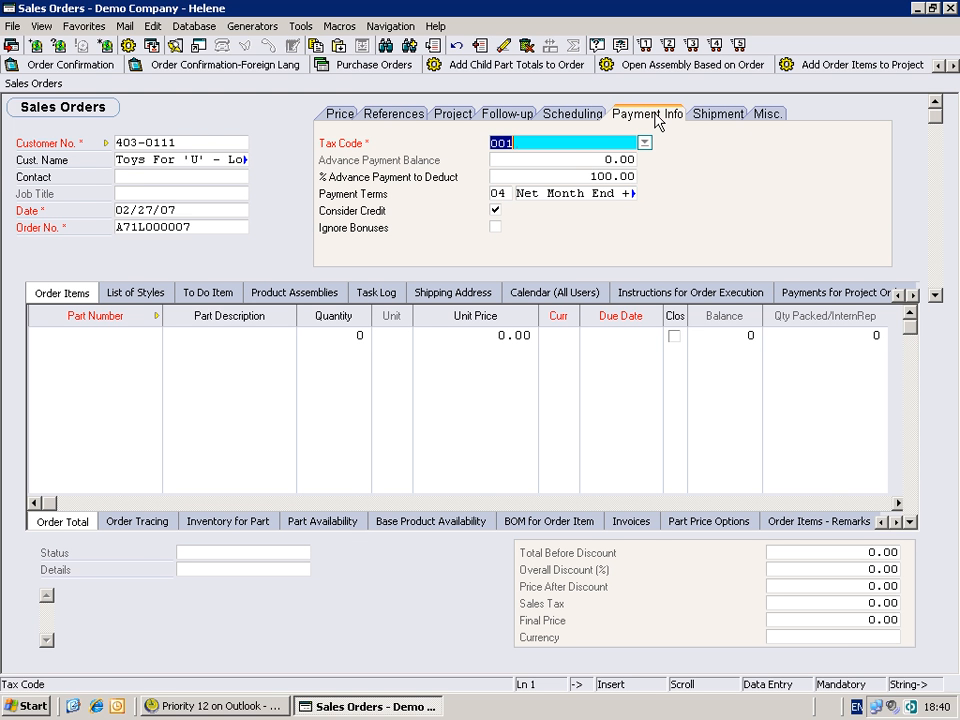
key("Tab")
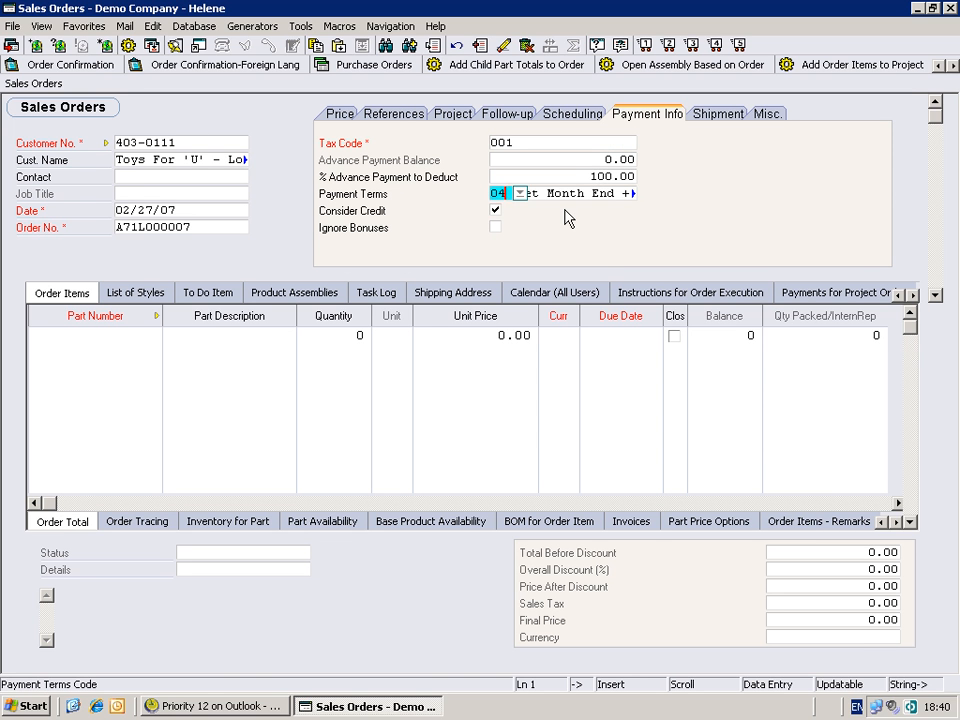
left_click(553, 175)
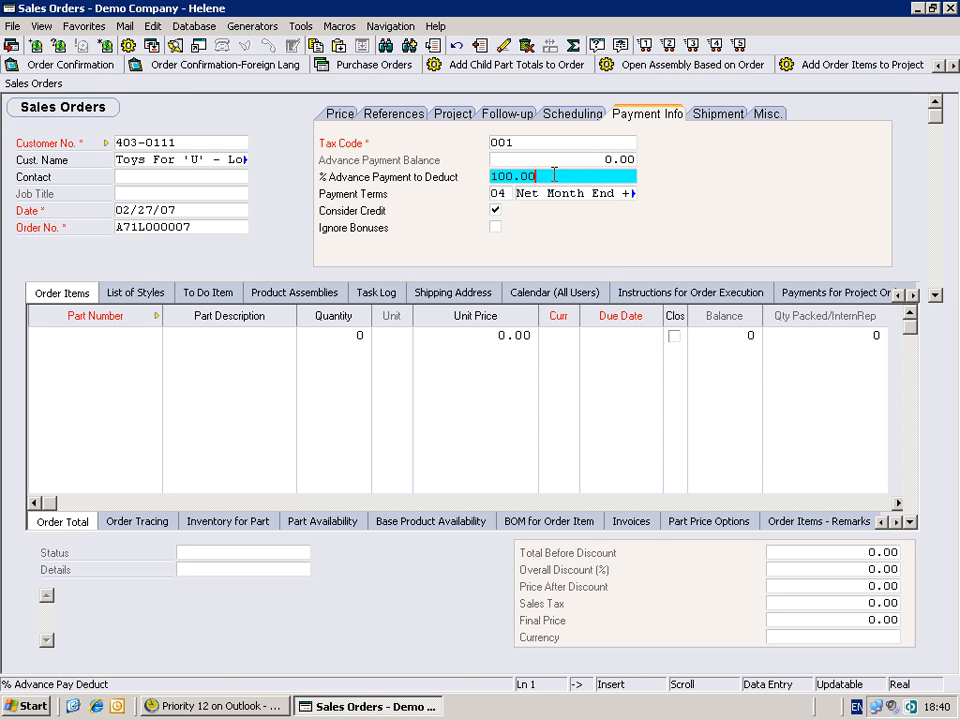
key("F1")
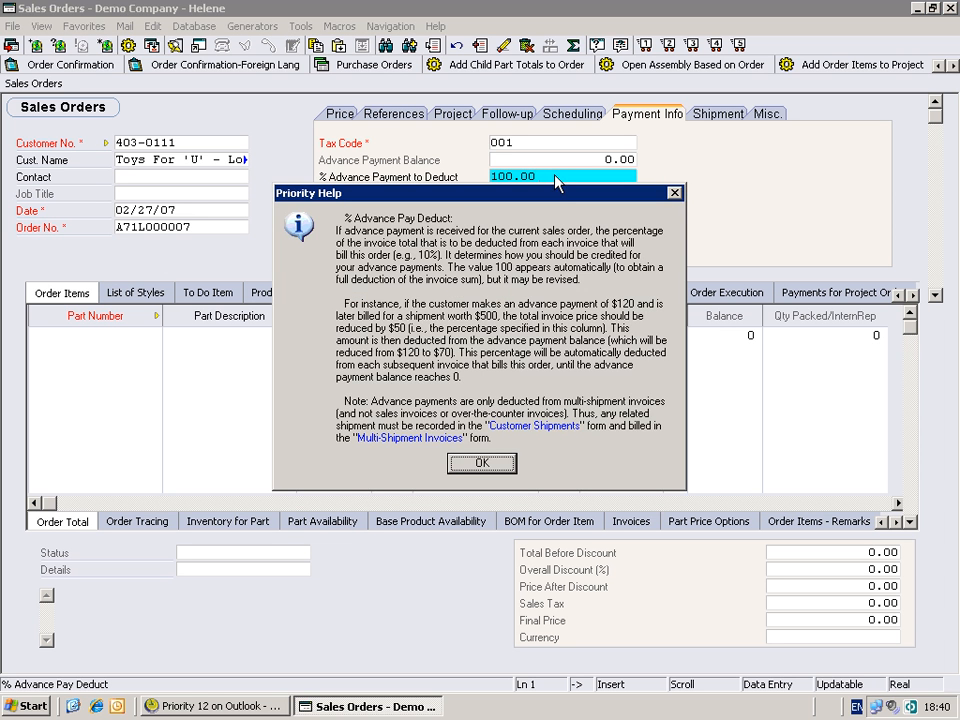
key("Escape")
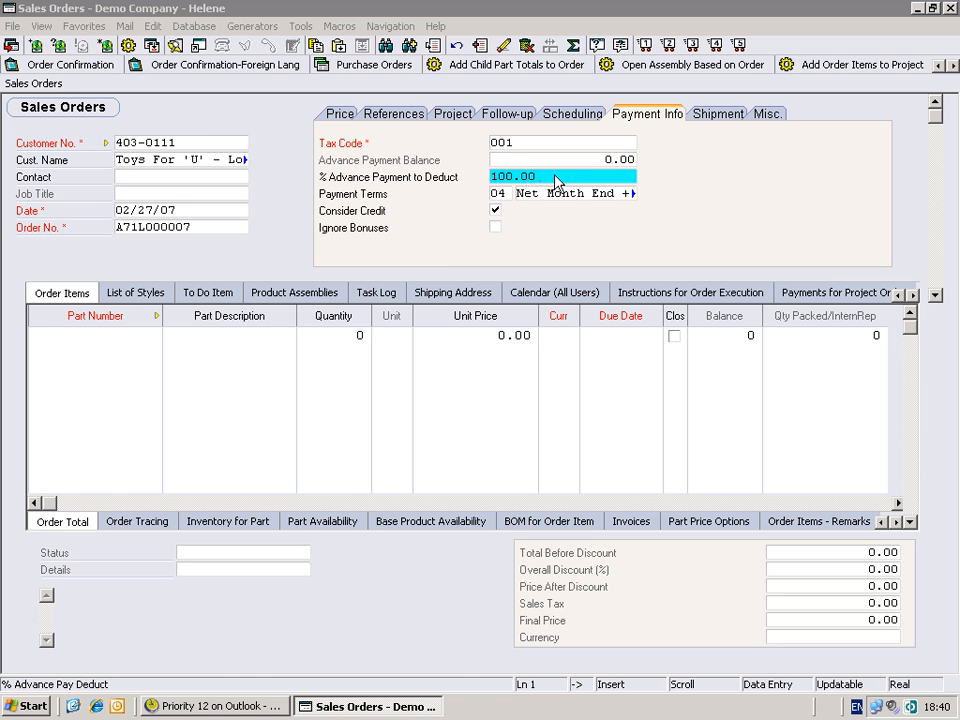
View the Sales Orders - Remarks sub-level form and return to the order's advance payment percentage
key("F6")
key("End")
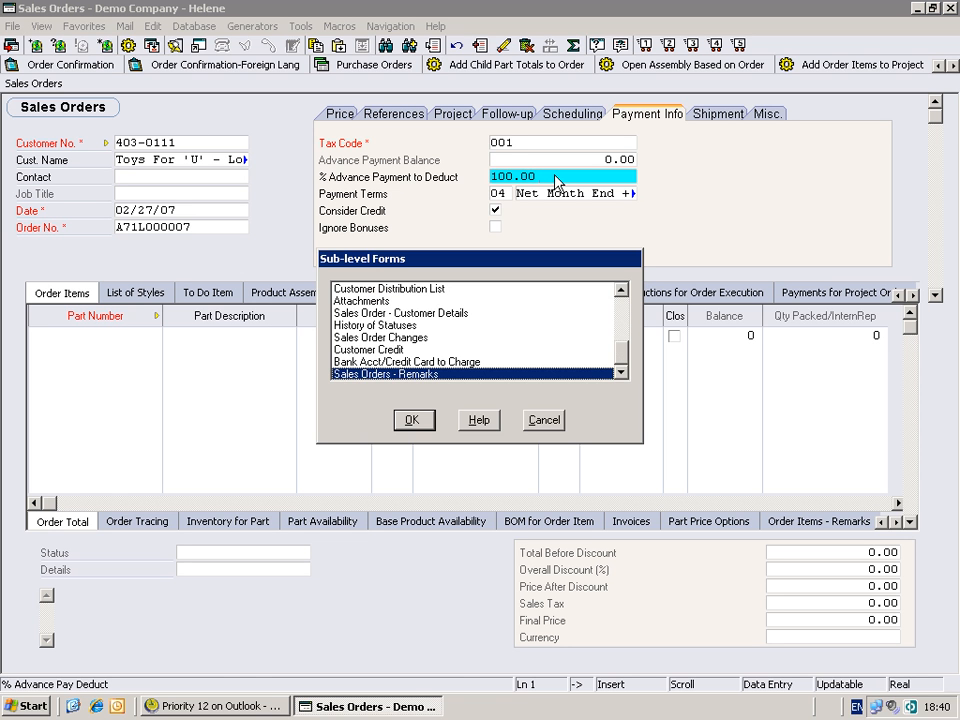
key("Return")
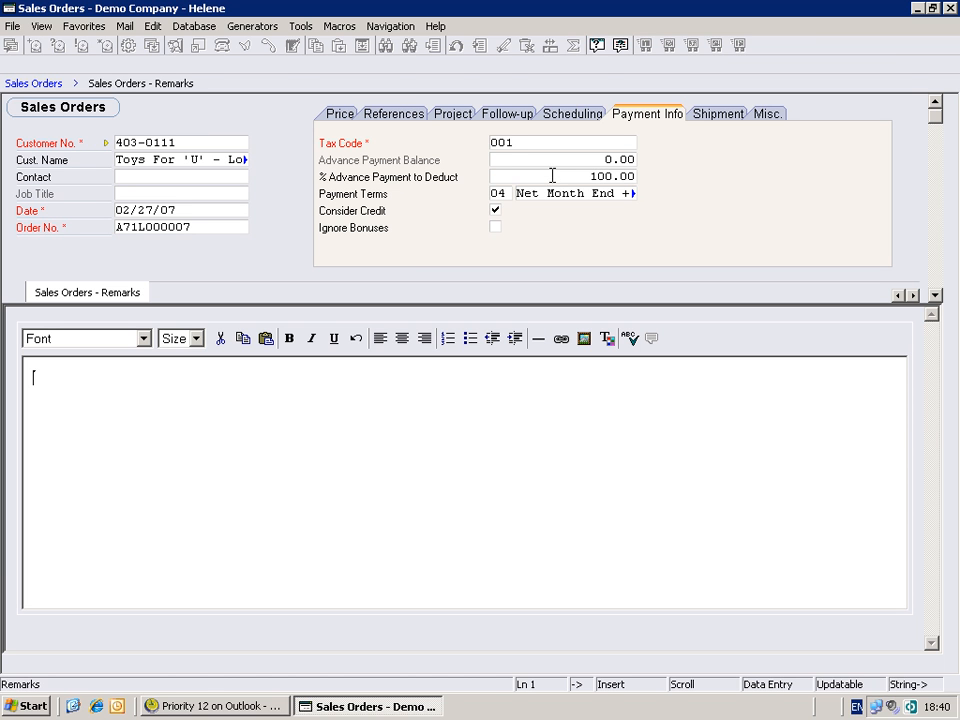
left_click(552, 176)
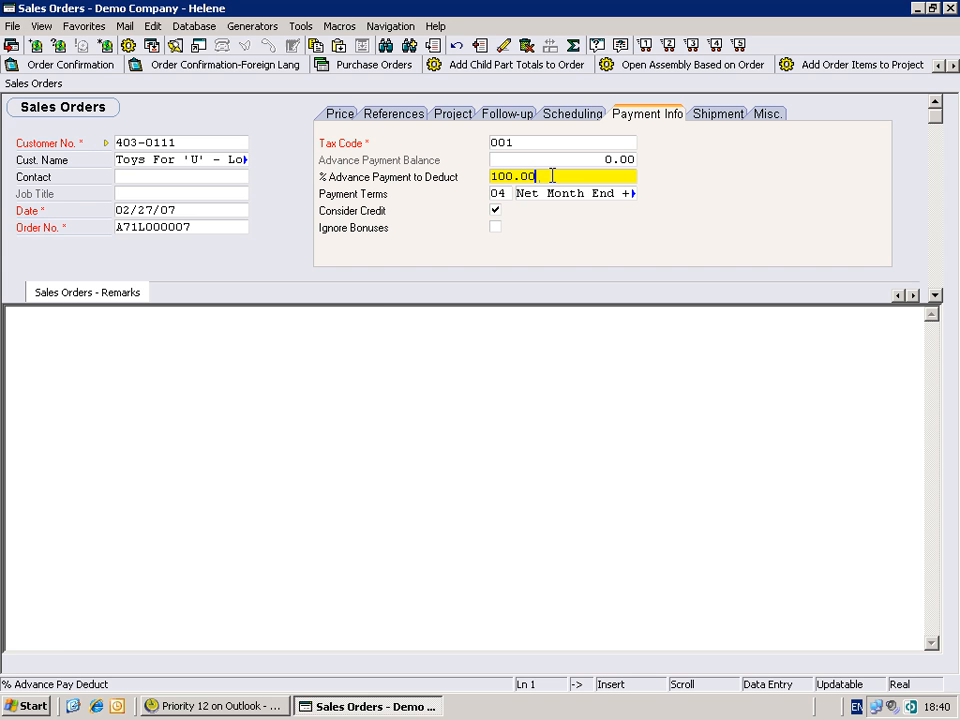
Open the Order Items sub-level form of the sales order and view the list of available parts
key("F6")
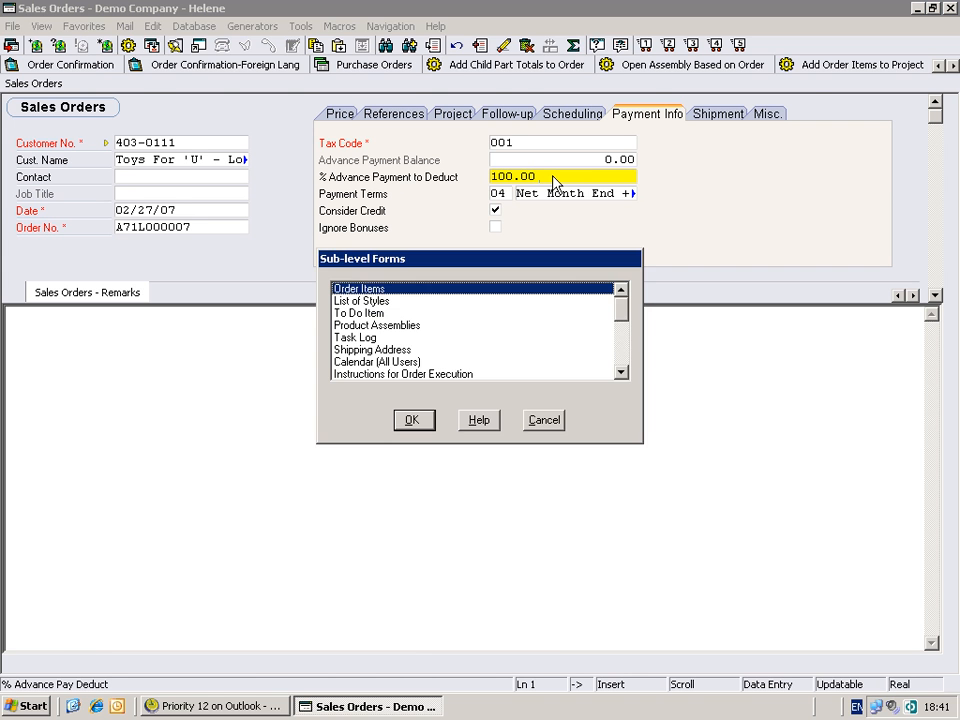
key("Escape")
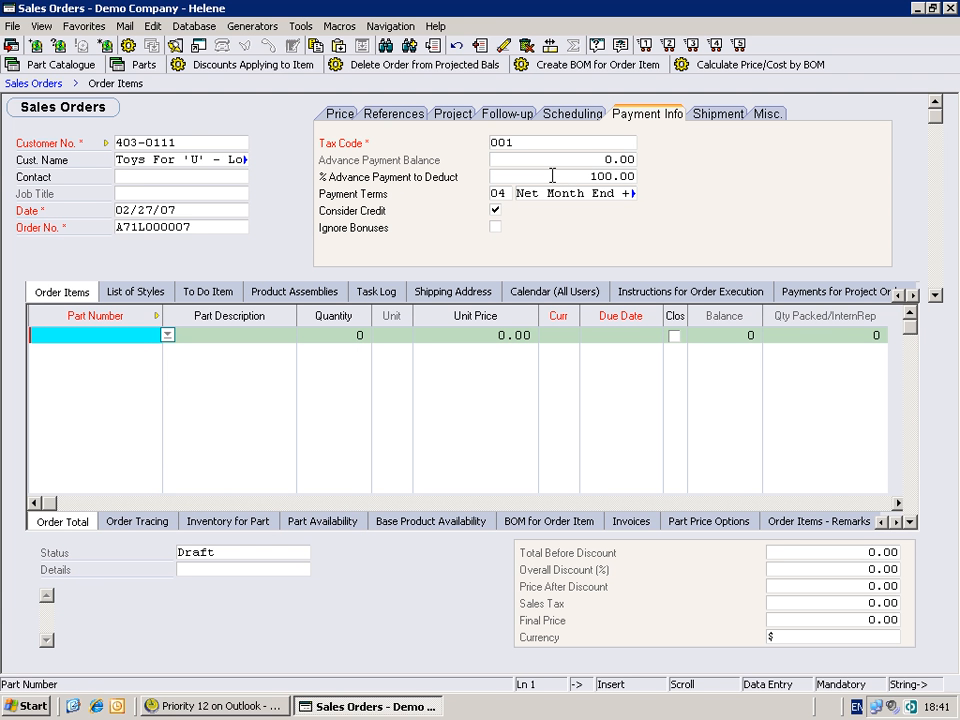
key("F6")
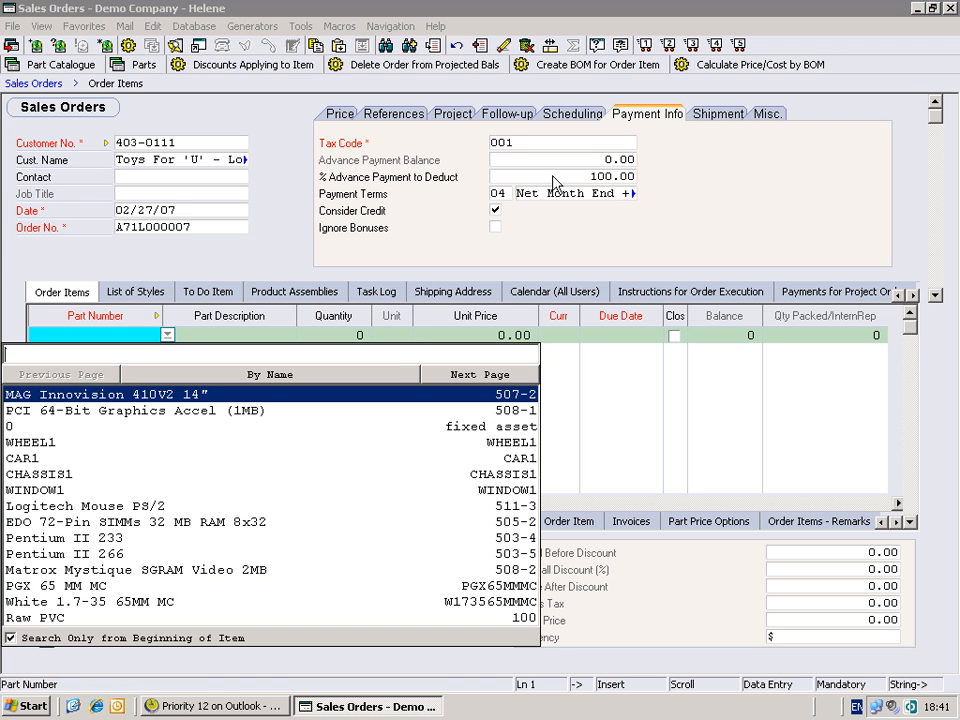
key("Escape")
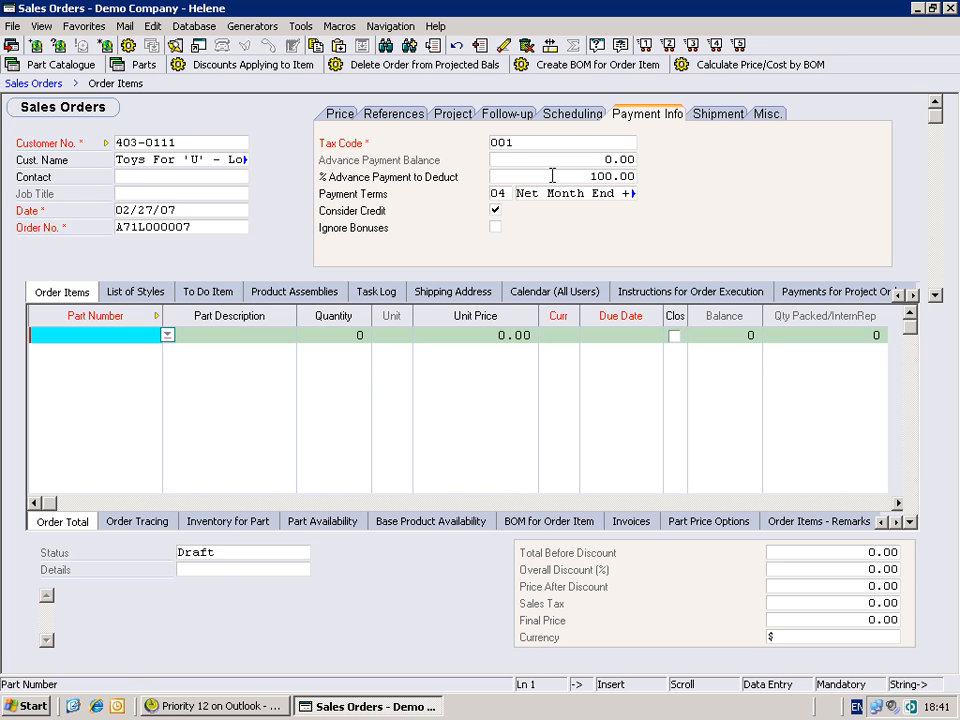
Add part 430, Police Car, as an order item with a quantity of 1
key("F6")
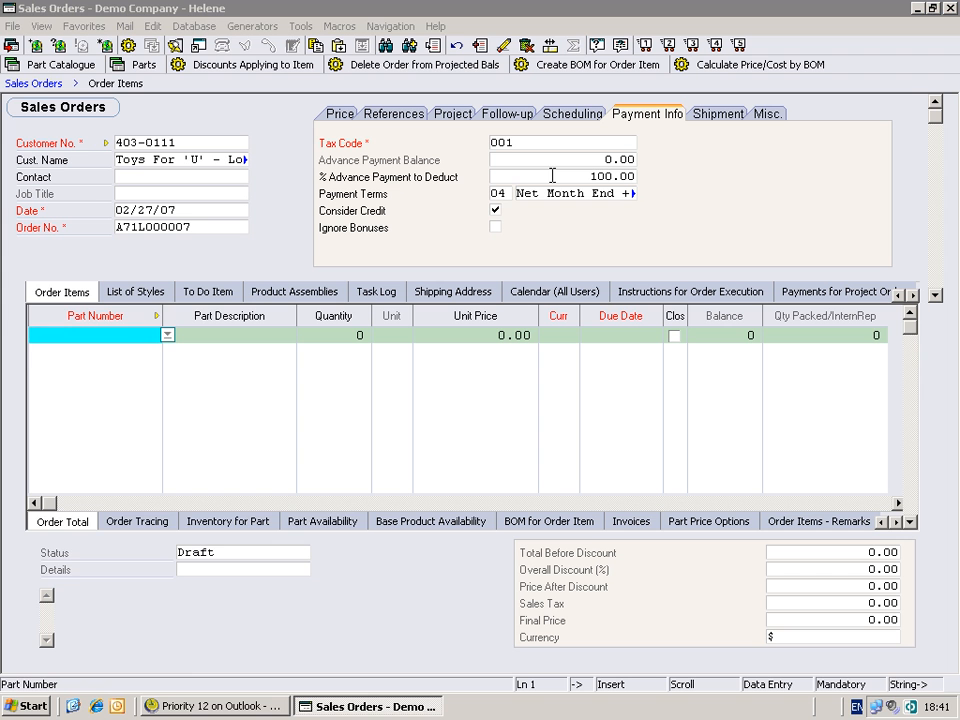
key("End")
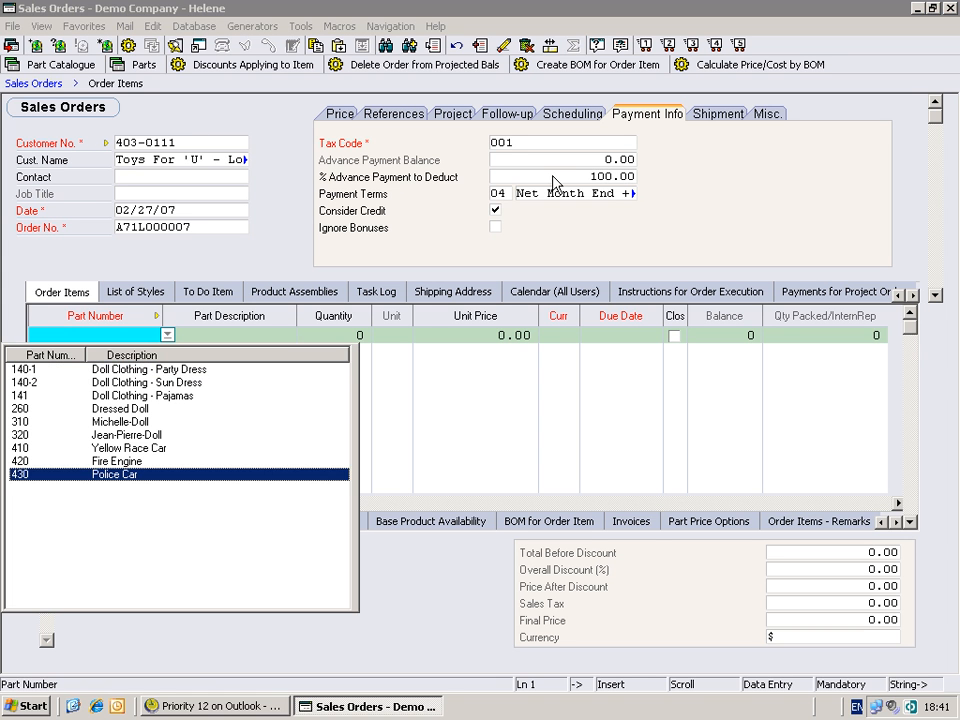
key("Return")
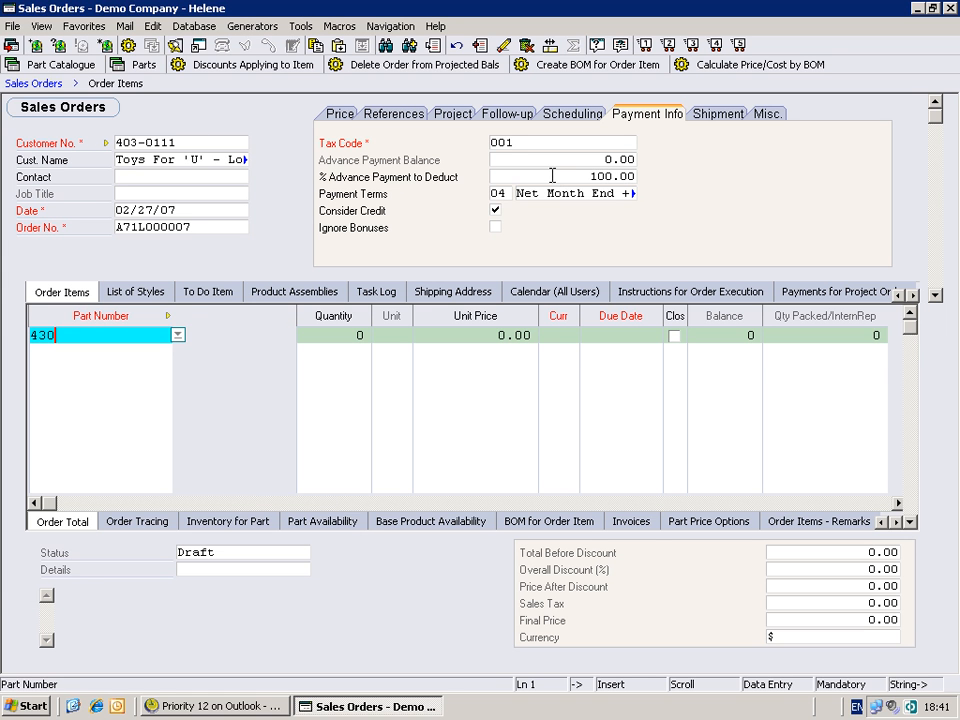
key("Tab")
key("Tab")
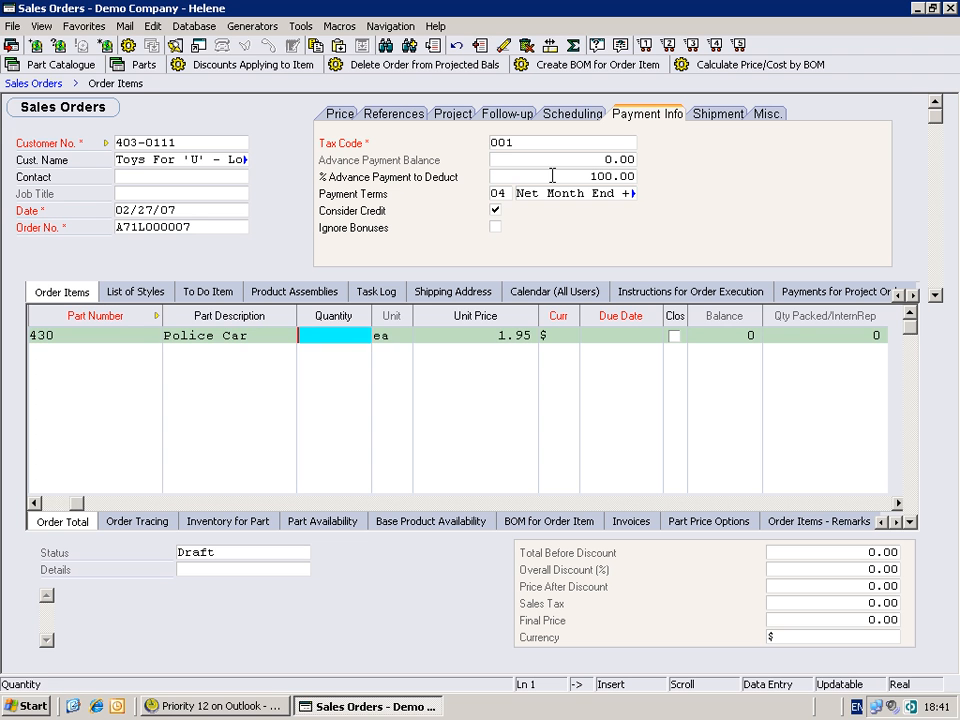
type("1")
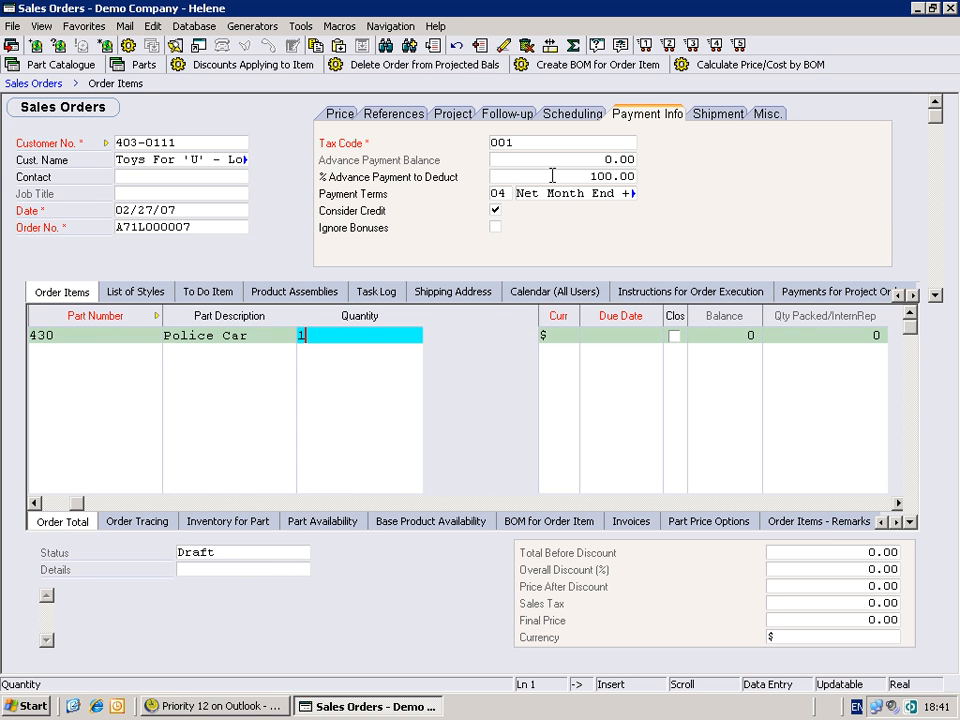
key("Tab")
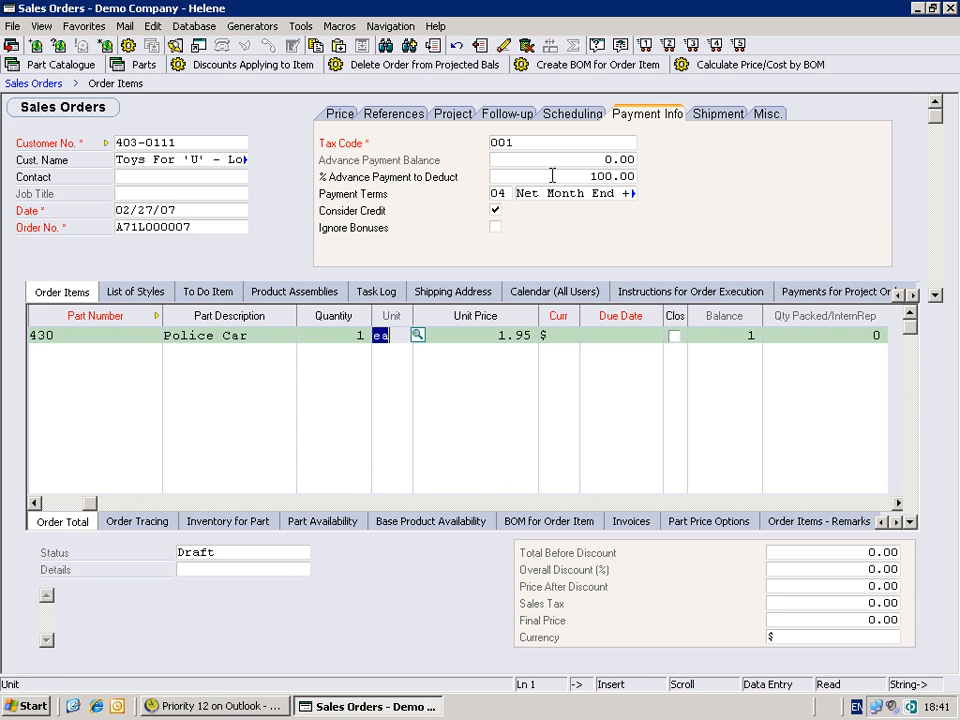
Review the Police Car item's unit, unit price and currency, and read the help for the unit price
key("Tab")
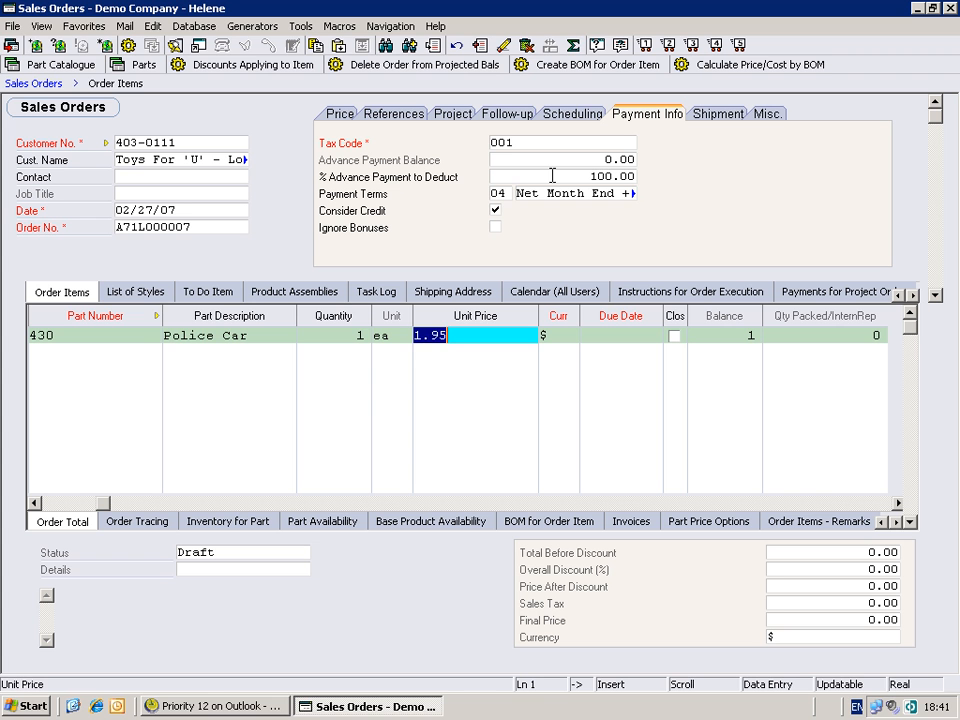
key("Tab")
key("Tab")
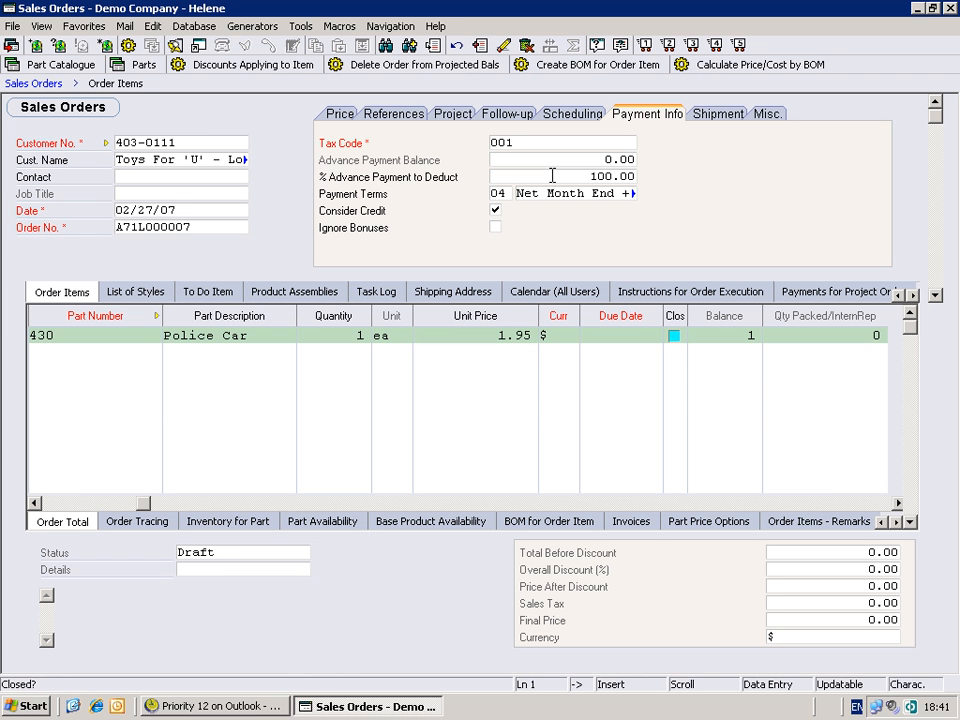
key("shift+Tab")
key("shift+Tab")
key("shift+Tab")
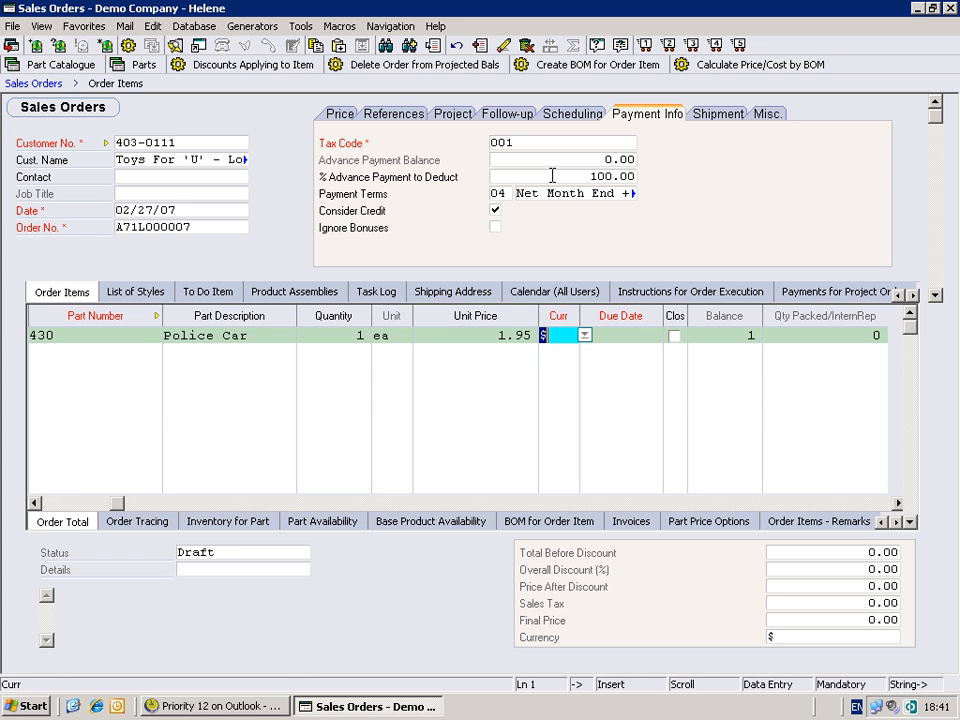
key("F6")
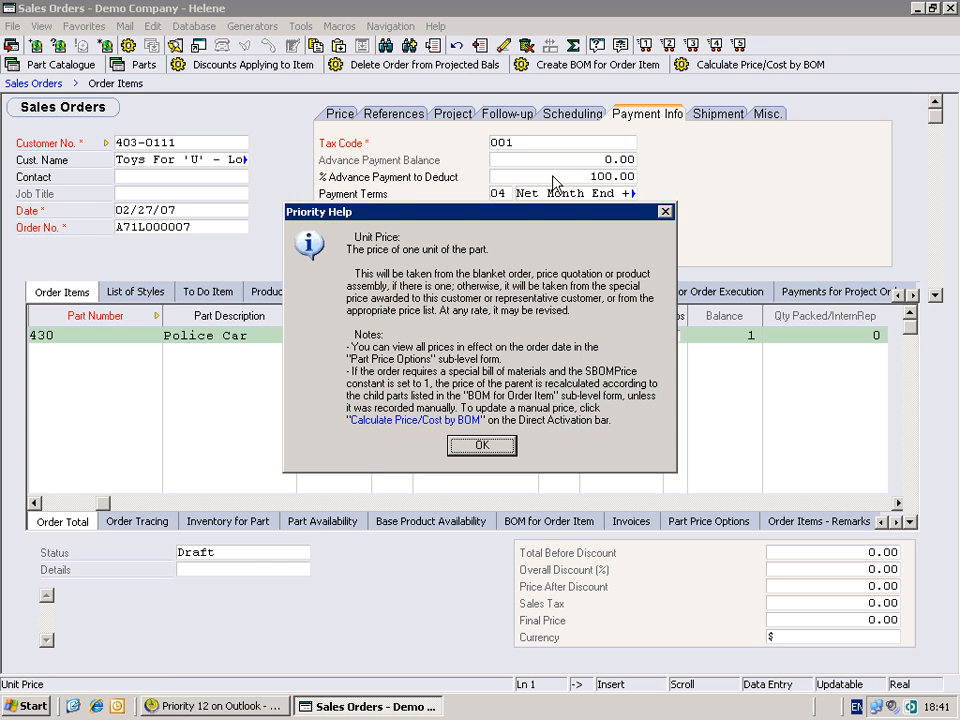
key("Escape")
key("Tab")
key("Tab")
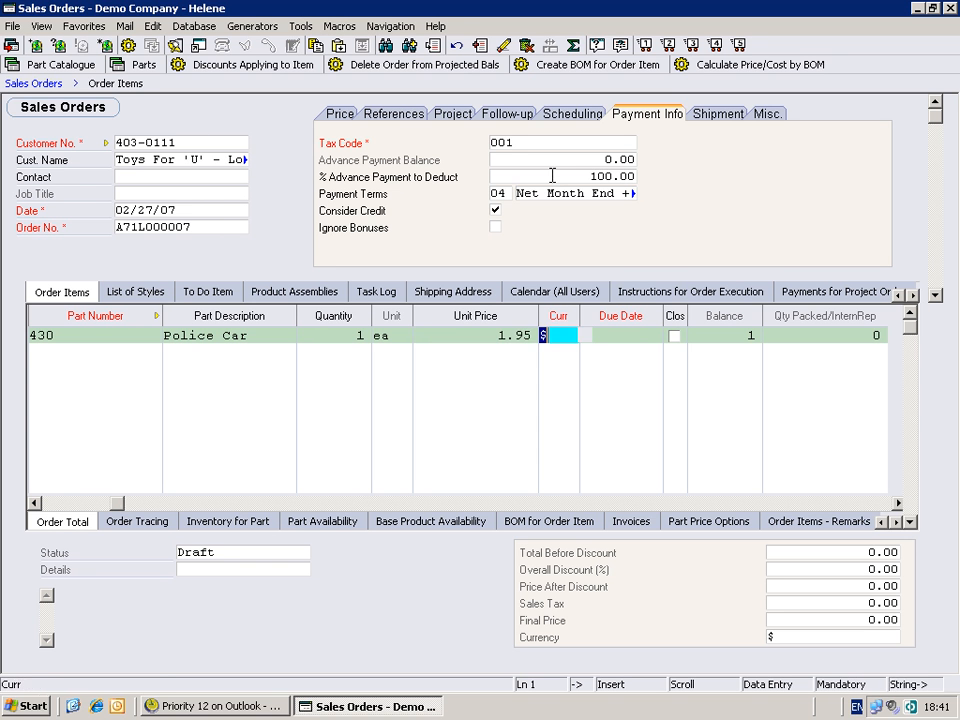
Review the item's discount percentage, extended price and full price source
key("Tab")
key("Tab")
key("Tab")
key("Tab")
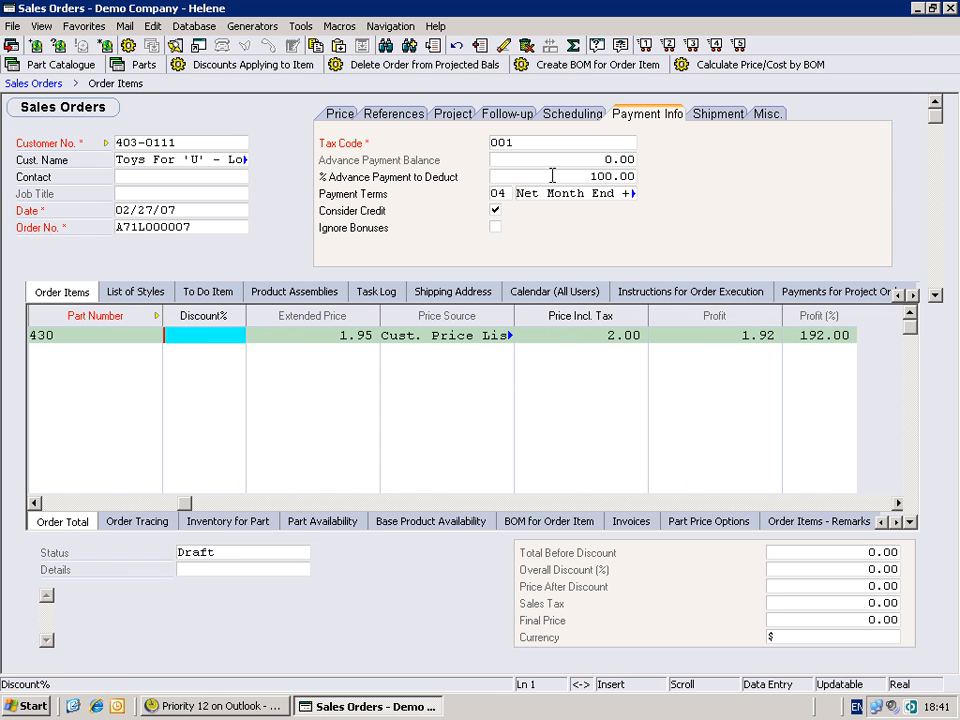
key("Tab")
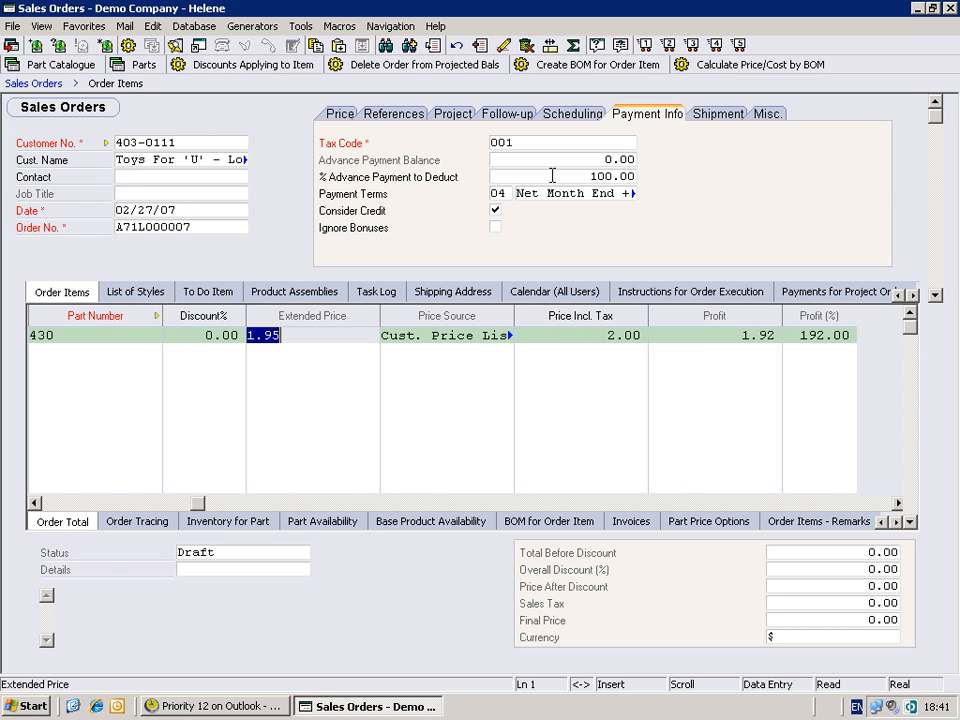
key("Tab")
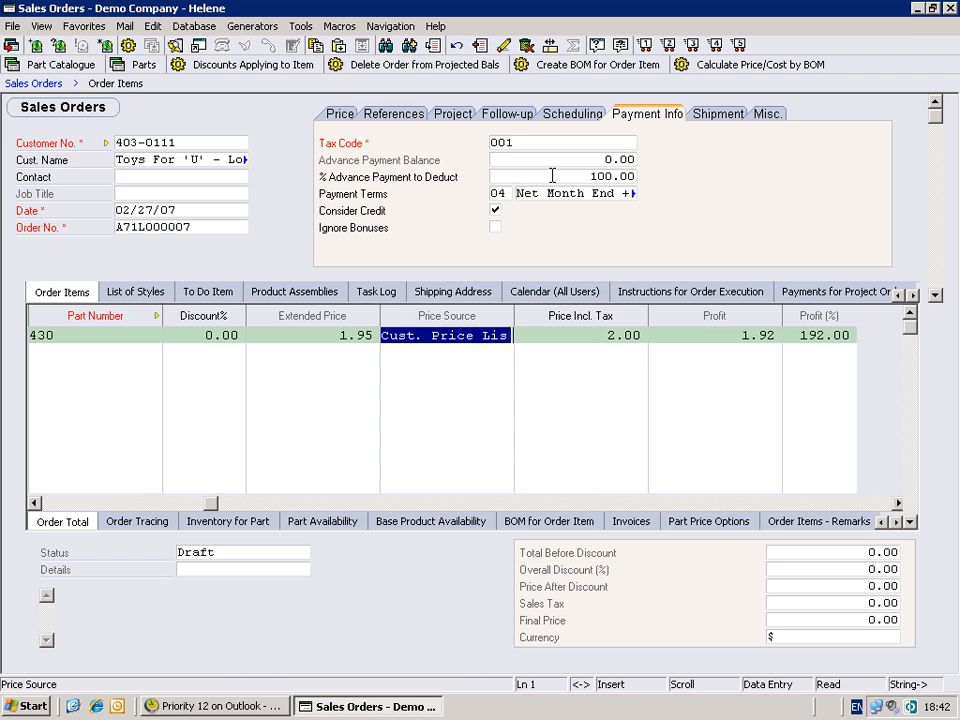
key("End")
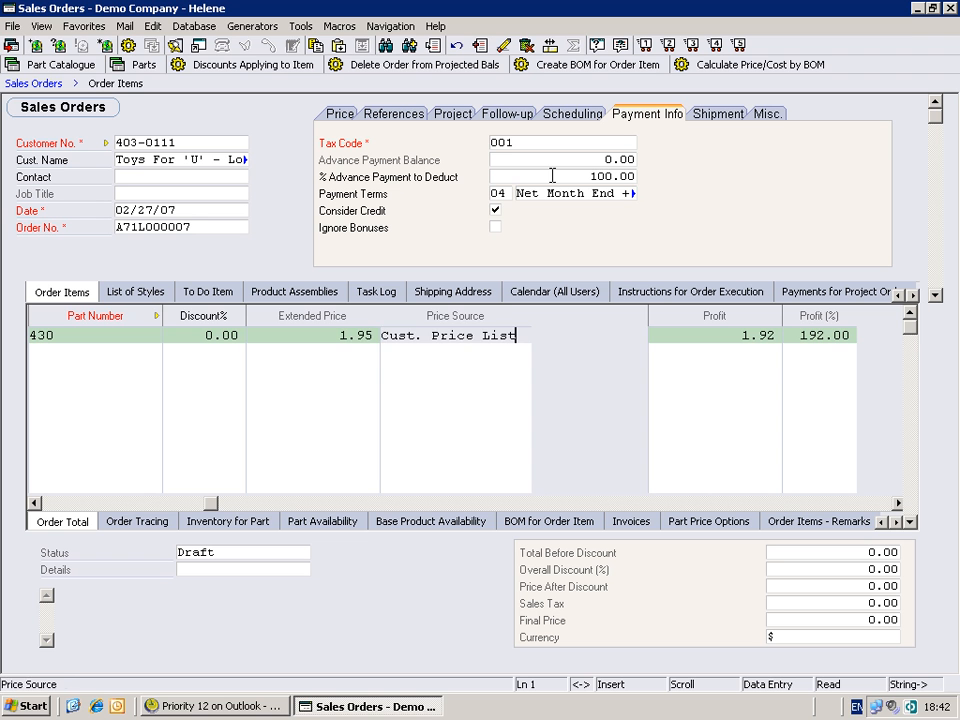
key("shift+Tab")
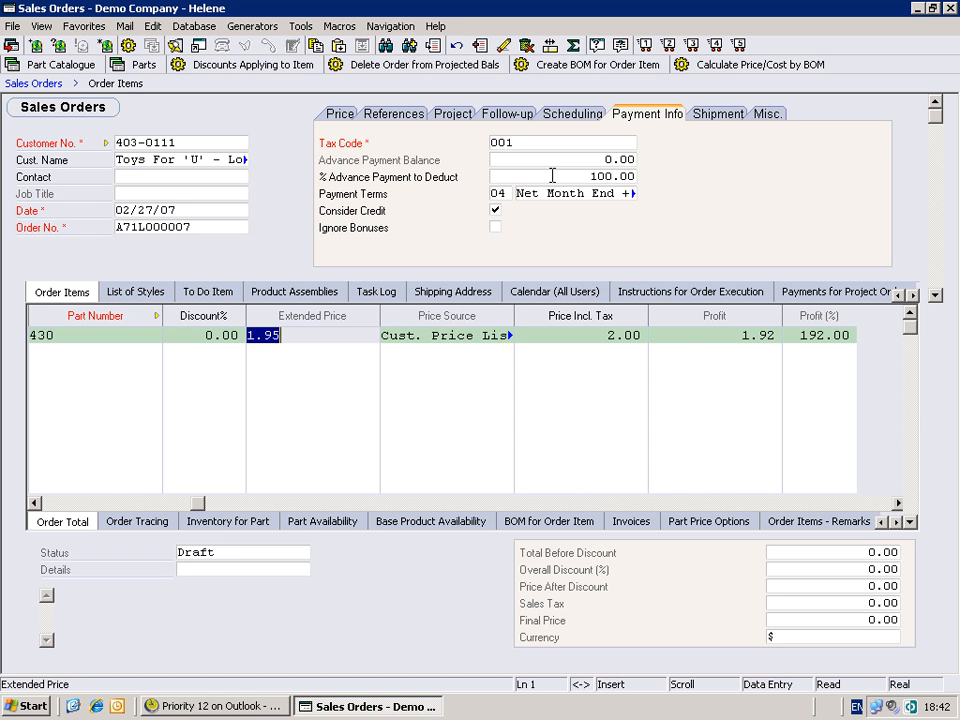
Set the due date of the Police Car item to 02/27/07
key("Home")
key("Tab")
key("Tab")
key("Tab")
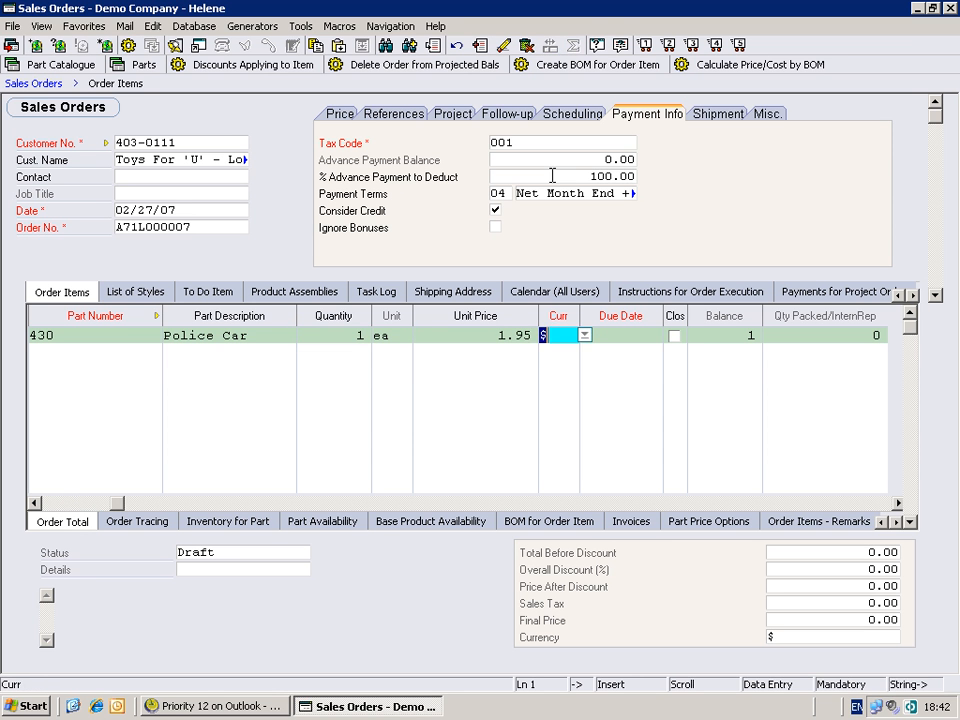
key("Tab")
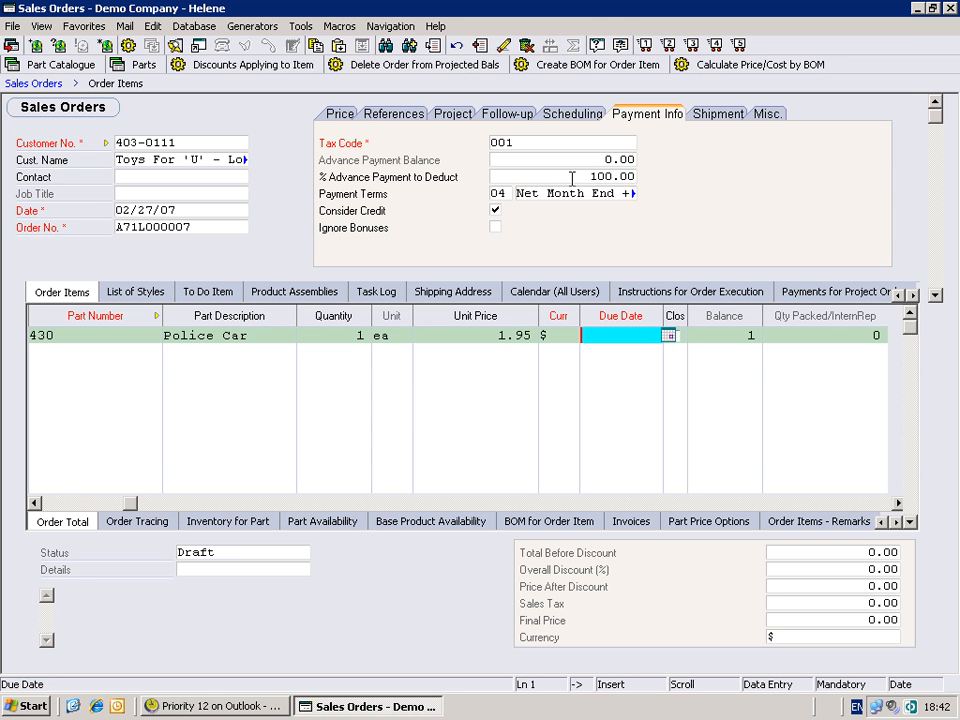
left_click(258, 30)
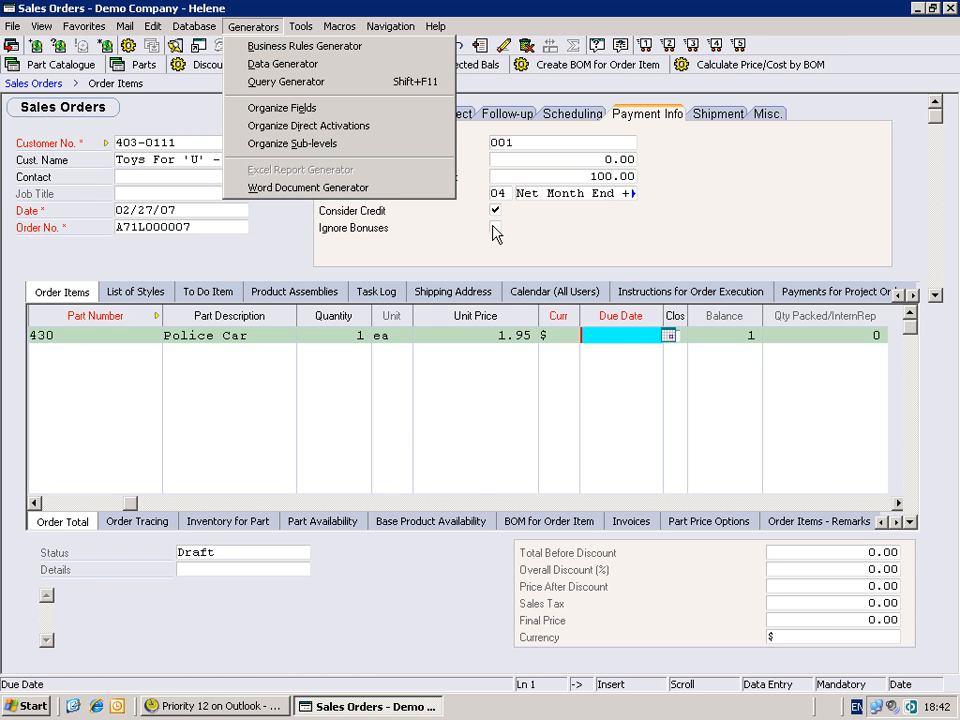
left_click(632, 340)
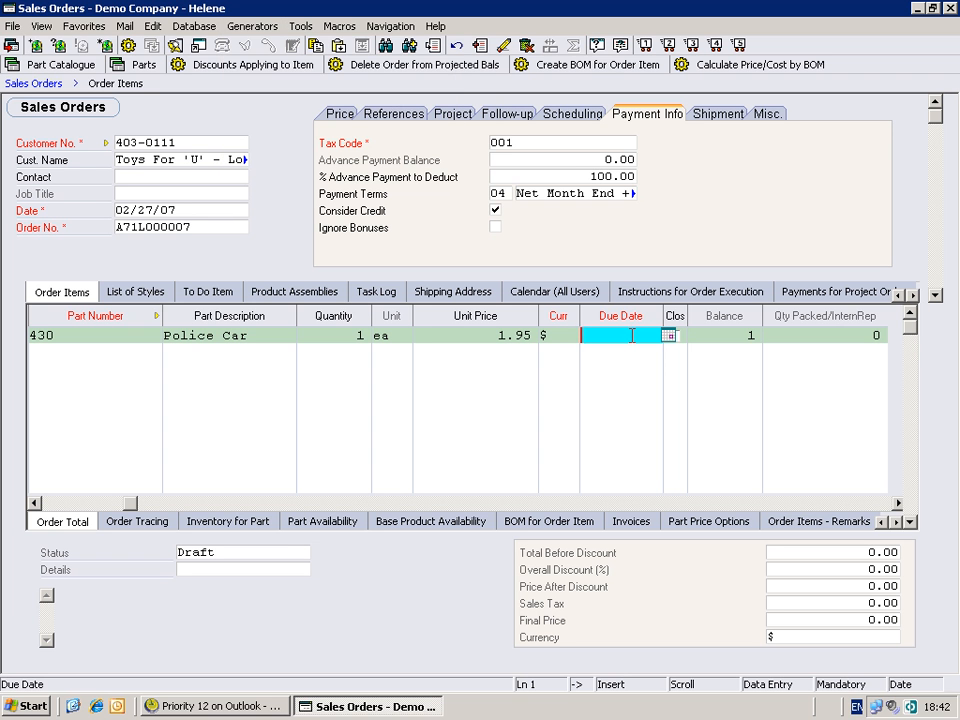
key("Home")
Change the sales order's follow-up status to Confirmed
left_click(510, 175)
left_click(510, 114)
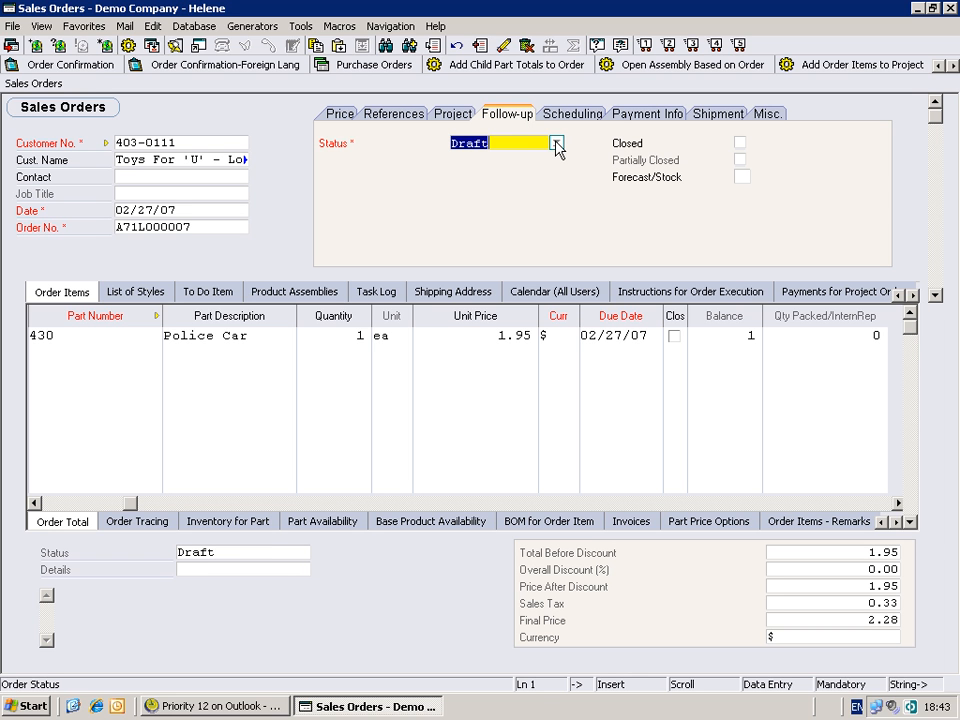
left_click(557, 145)
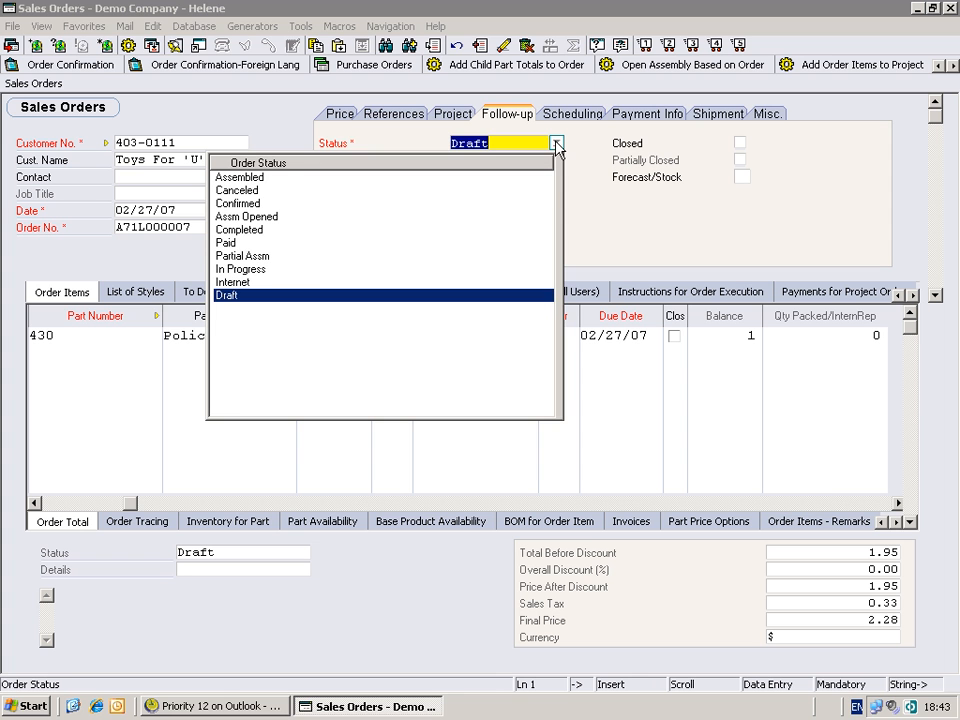
left_click(250, 205)
left_click(249, 205)
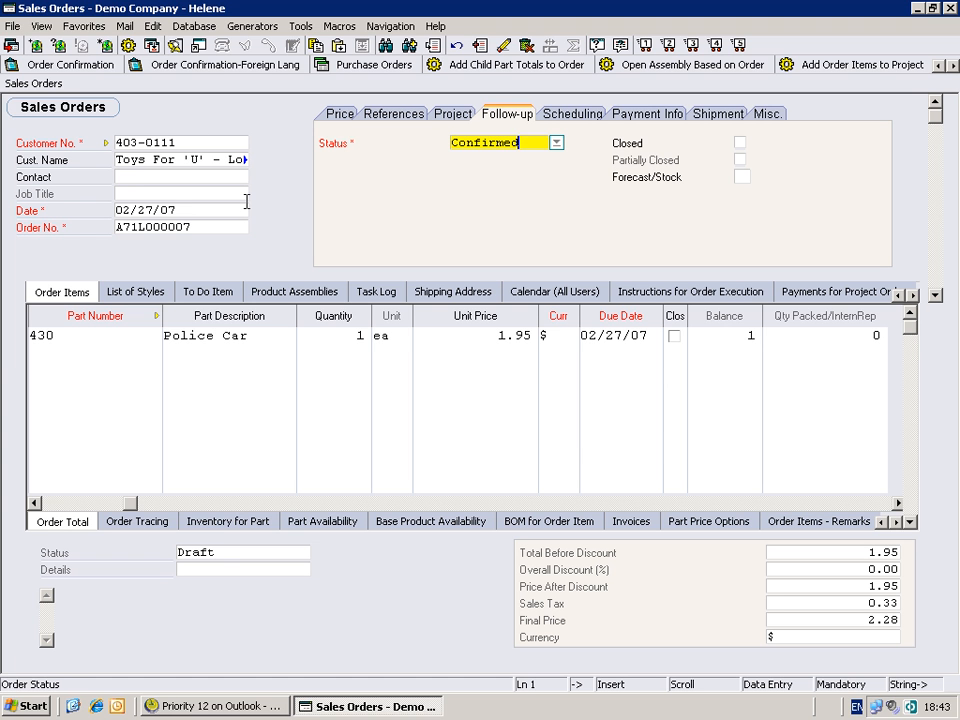
View the properties of the Confirmed status in the BPM flow chart for sales orders, and close the chart without changes
key("F4")
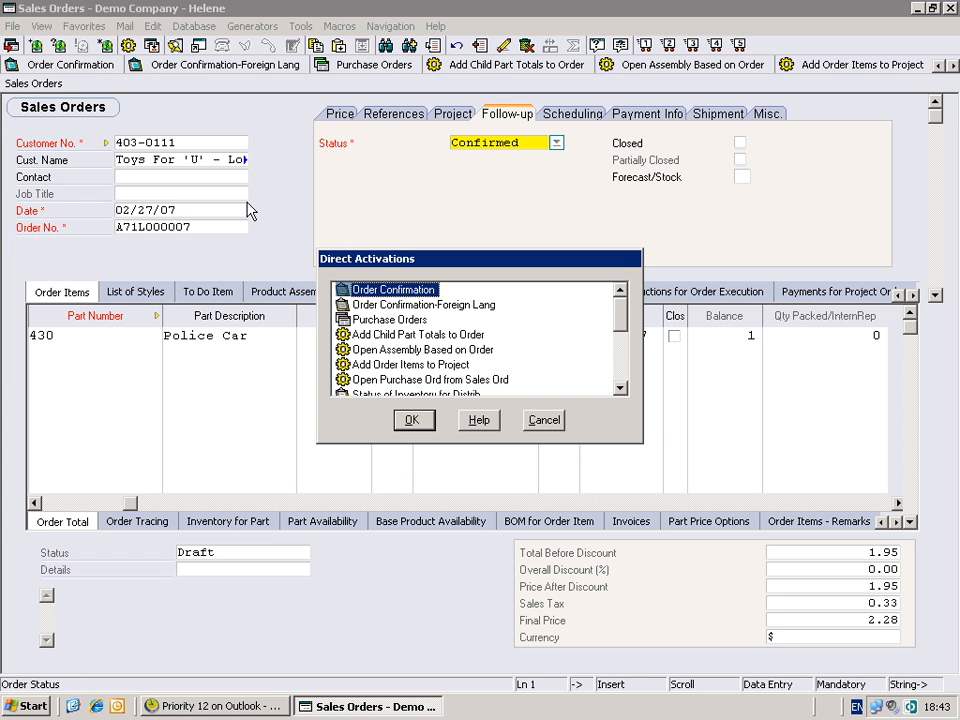
key("b")
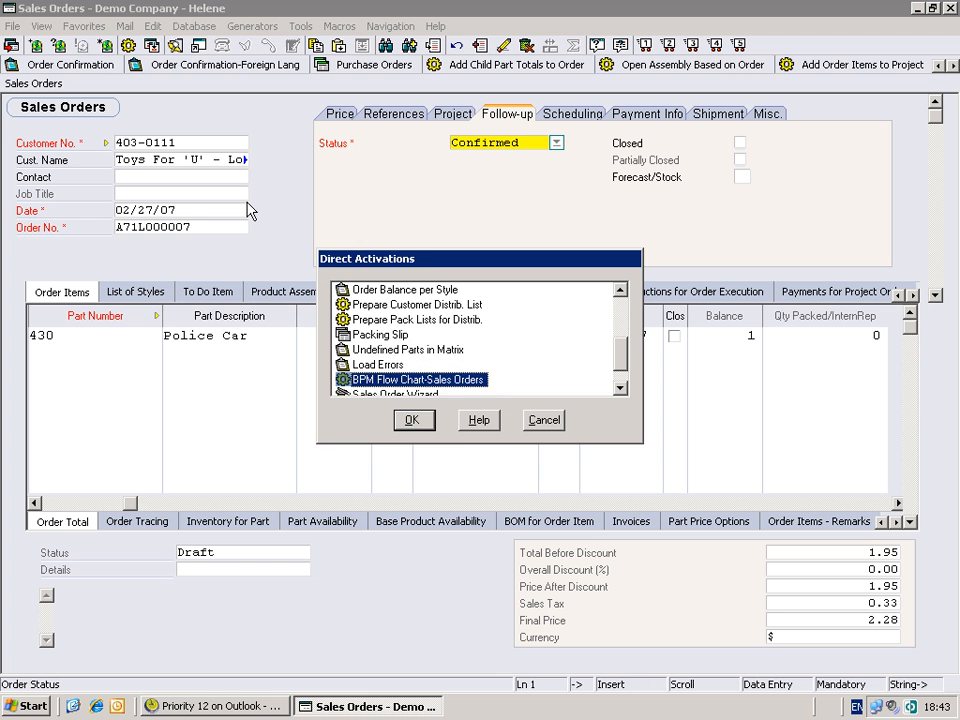
left_click(404, 420)
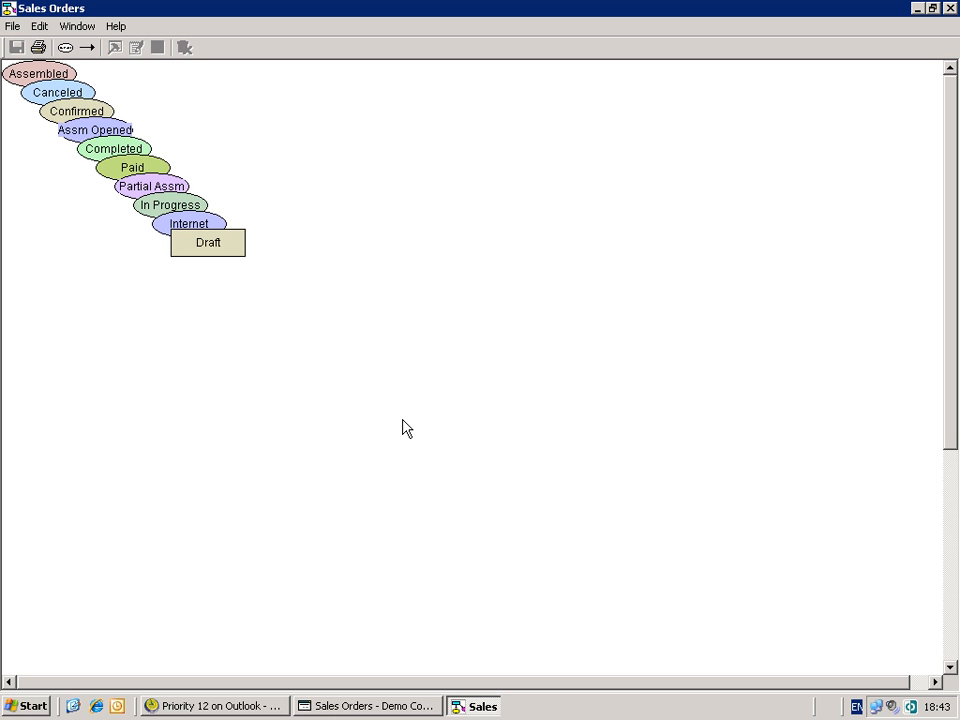
right_click(87, 111)
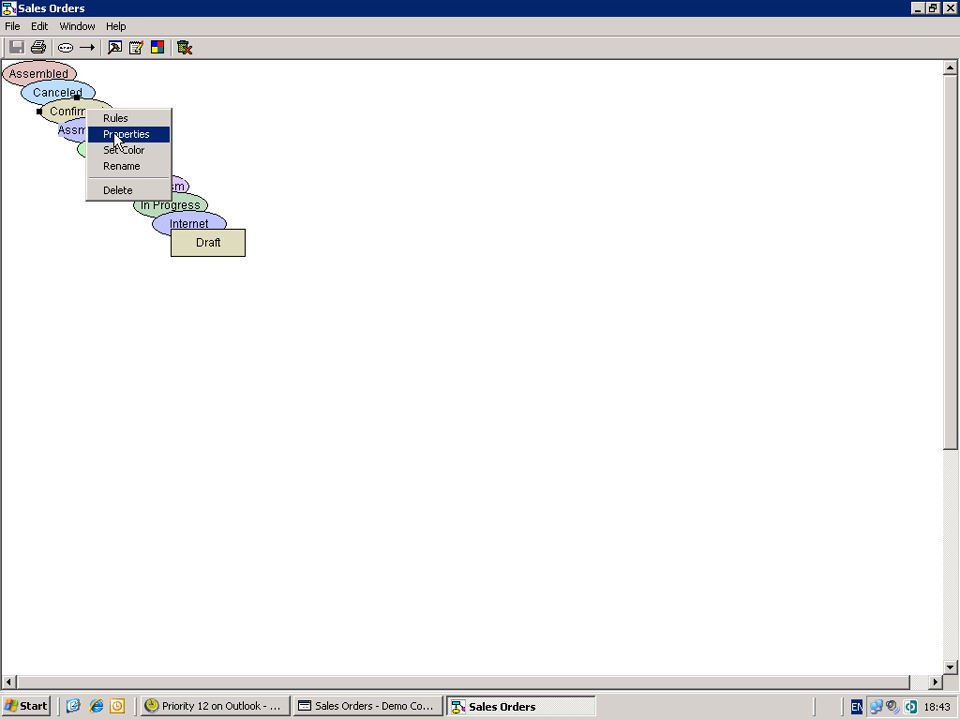
left_click(116, 135)
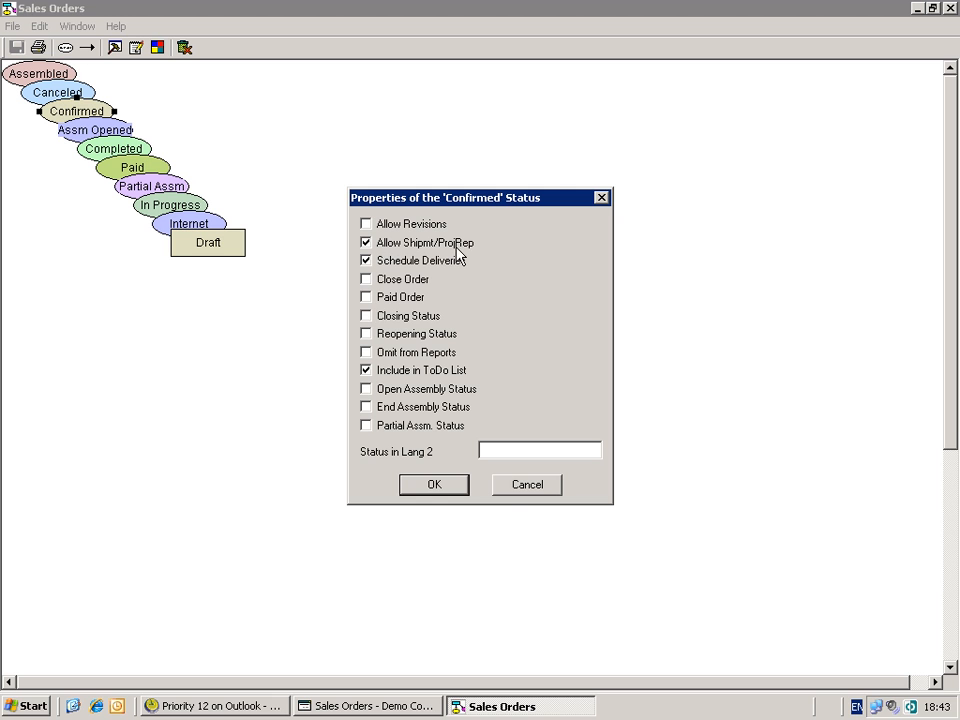
left_click(510, 489)
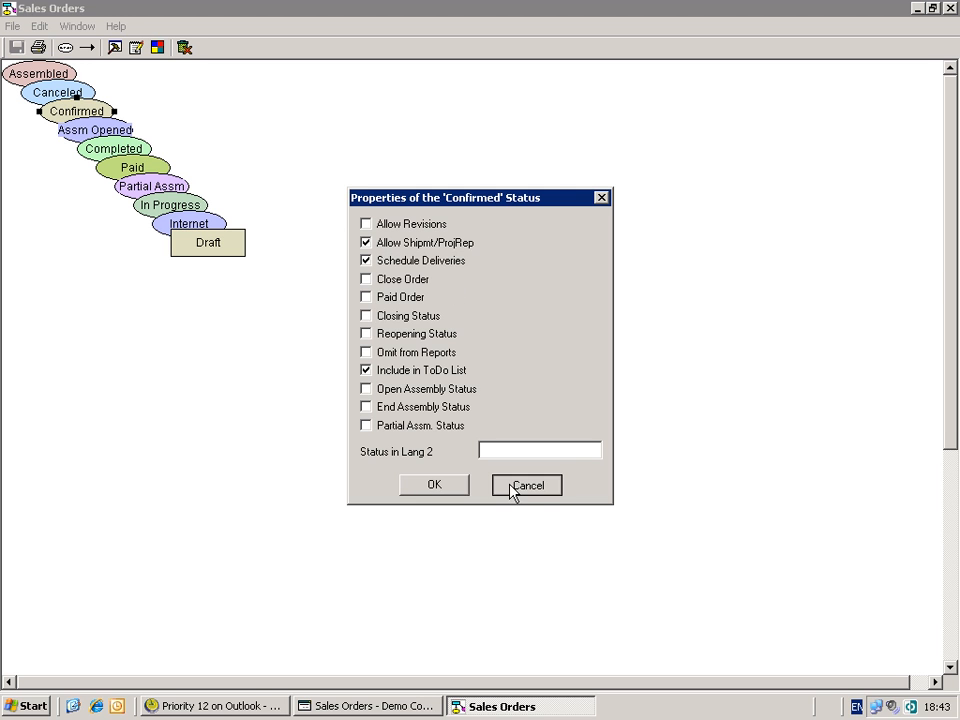
left_click(950, 9)
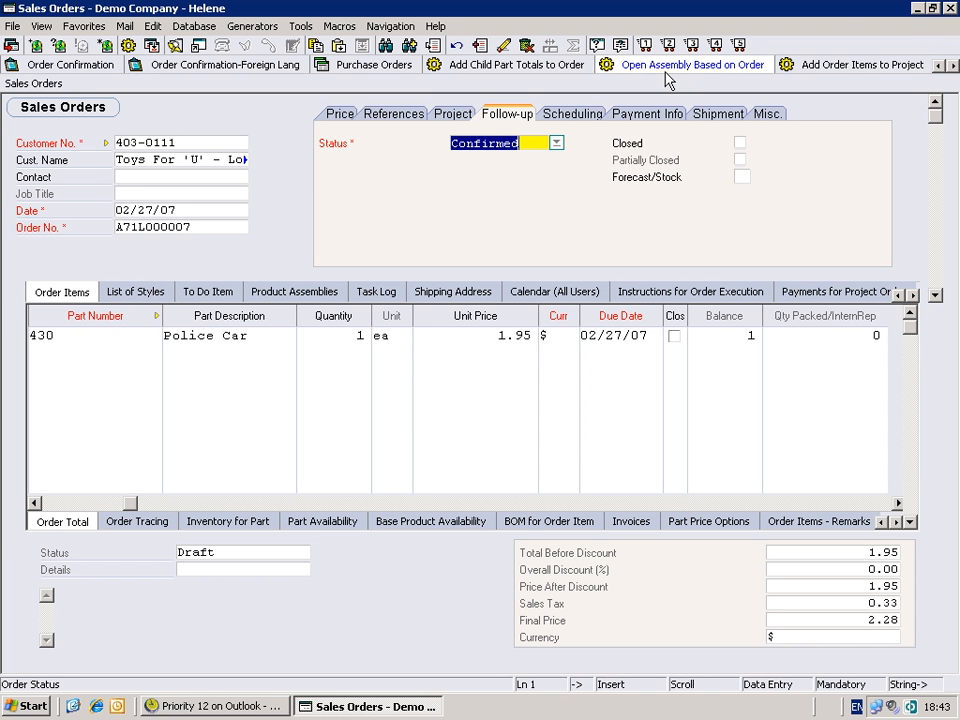
Open the print/send options for the order confirmation, choose Standard Format, and cancel without printing
left_click(72, 66)
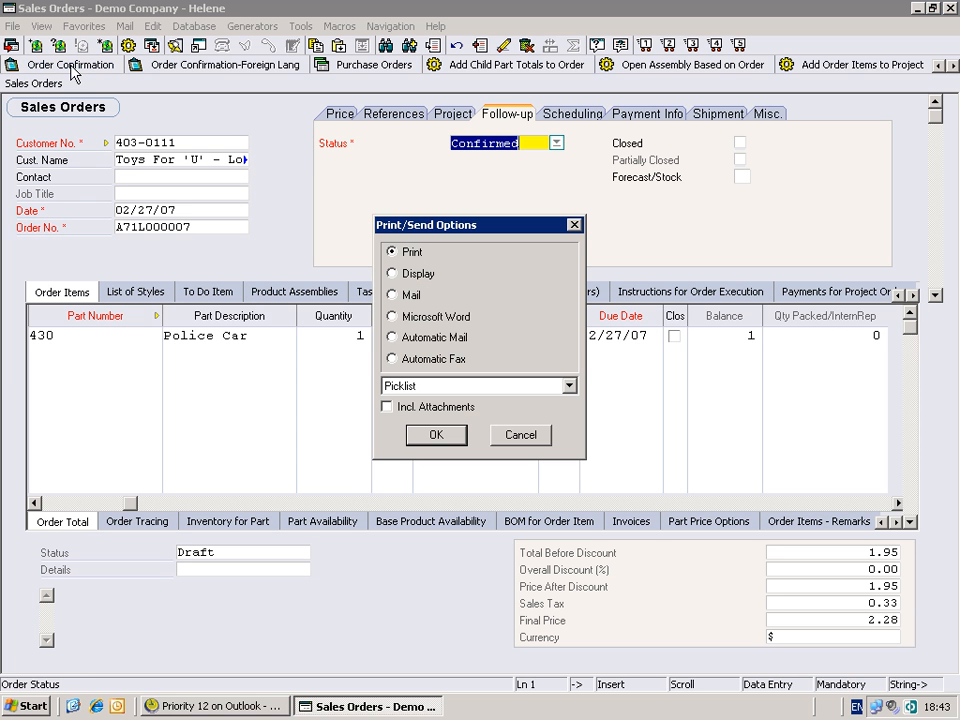
left_click(569, 387)
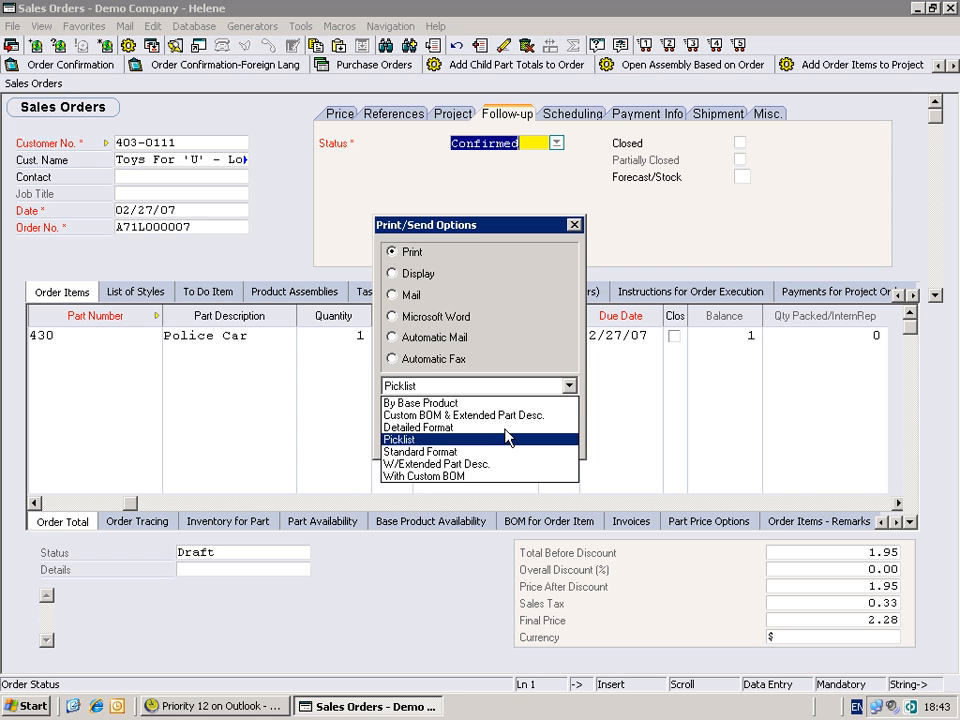
left_click(484, 452)
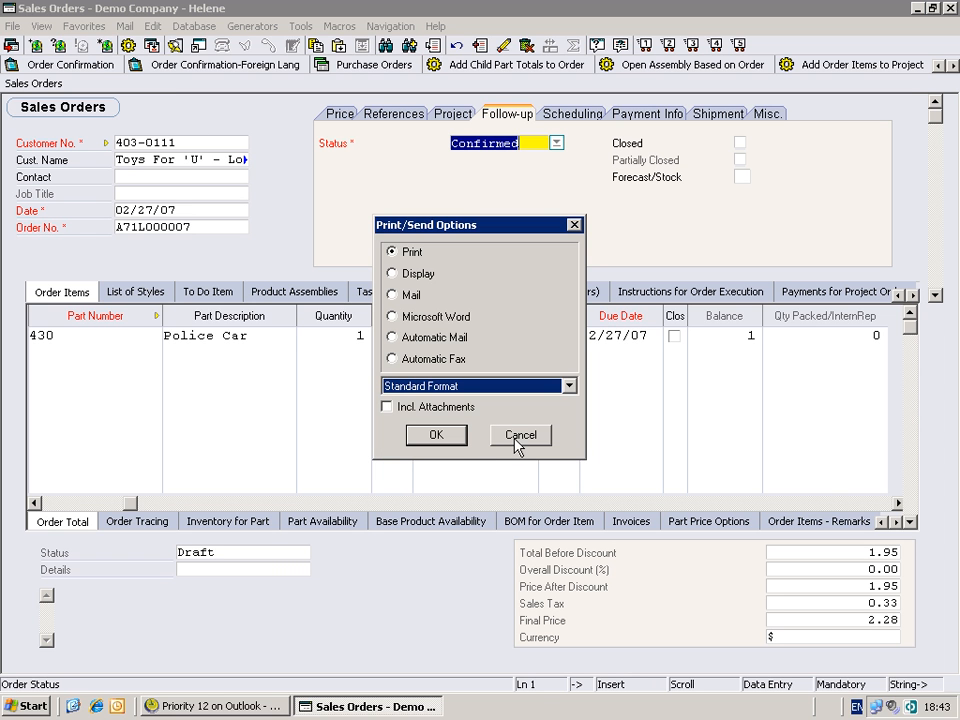
left_click(515, 438)
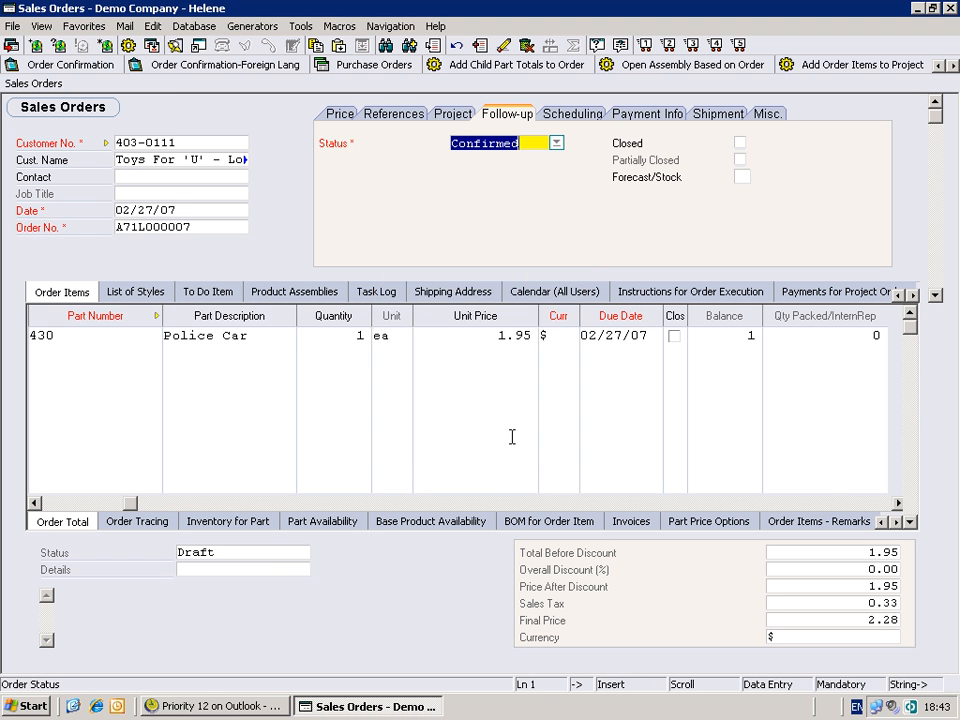
Switch to the Priority 12 main window, view the list of Sales Order Wizards, and minimize the remote desktop session
left_click(267, 708)
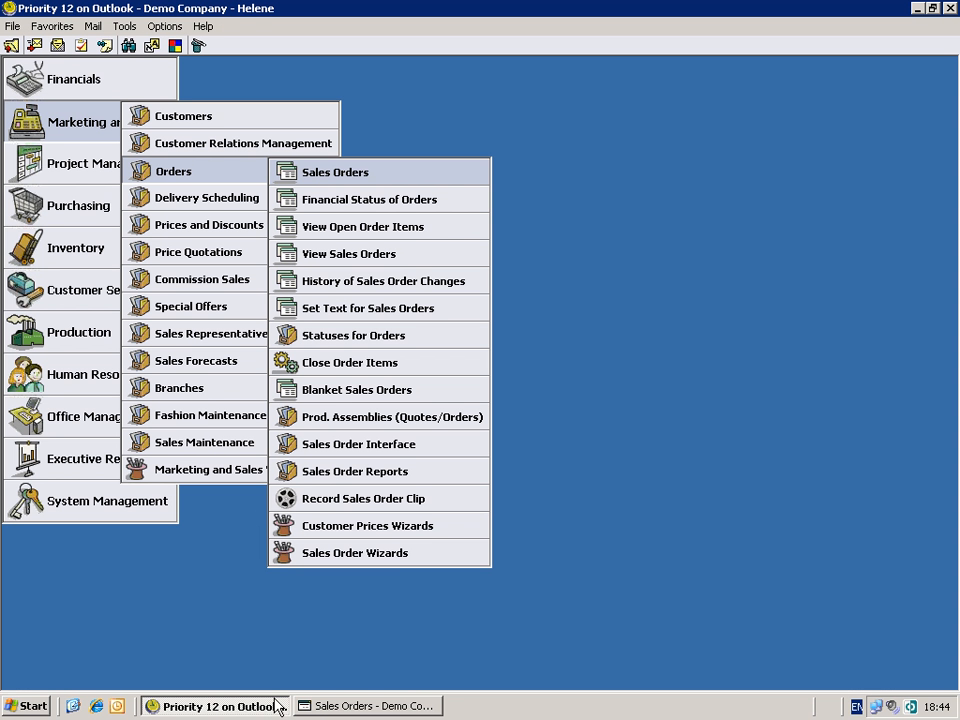
left_click(404, 563)
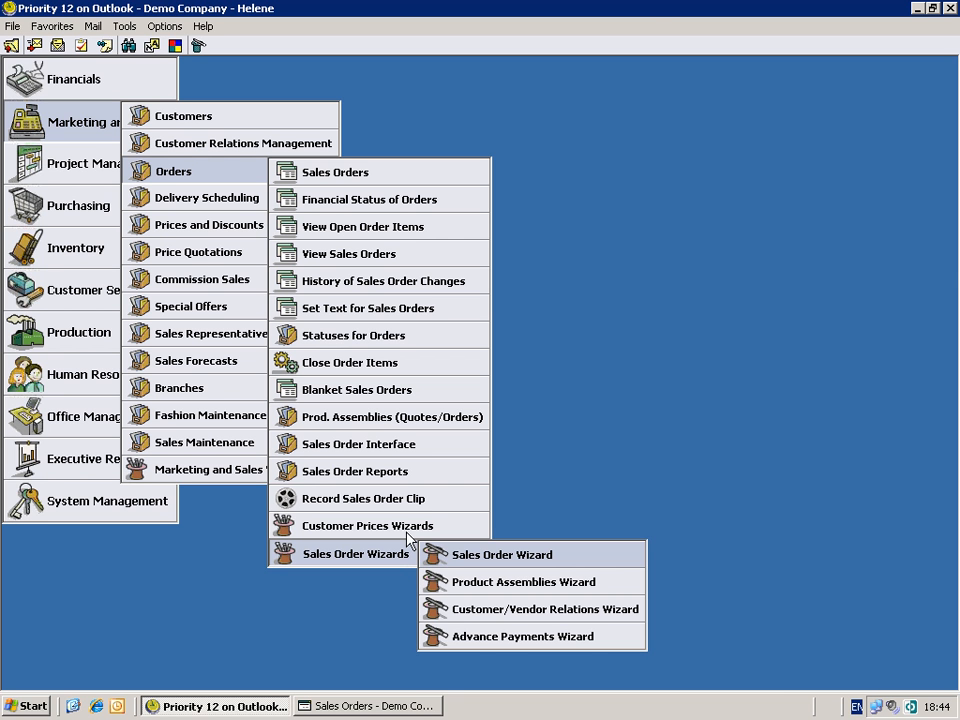
mouse_move(646, 2)
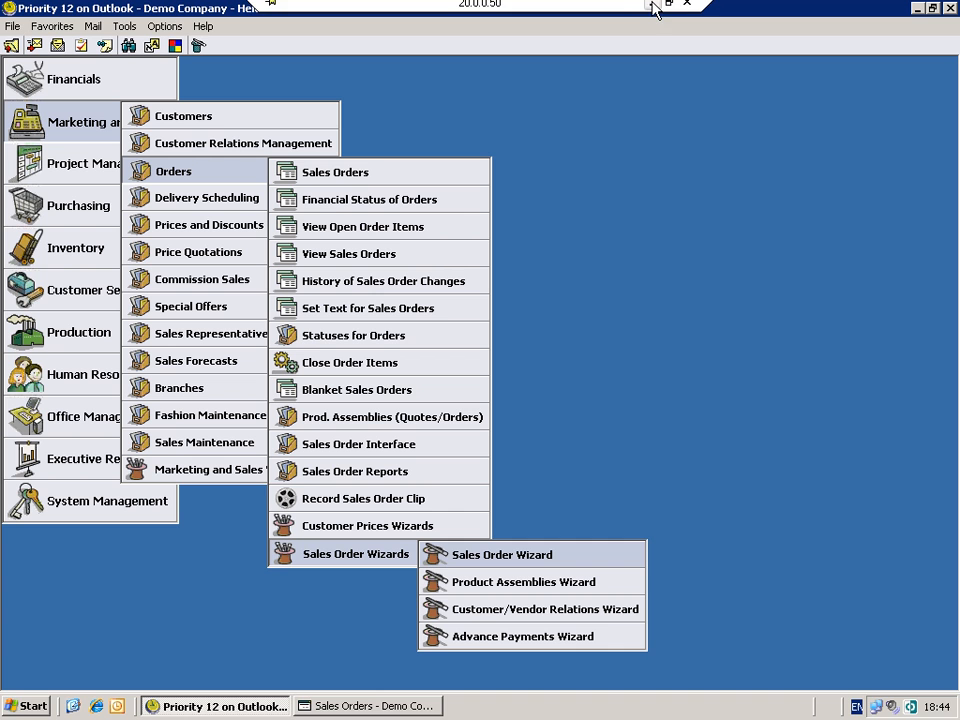
left_click(654, 7)
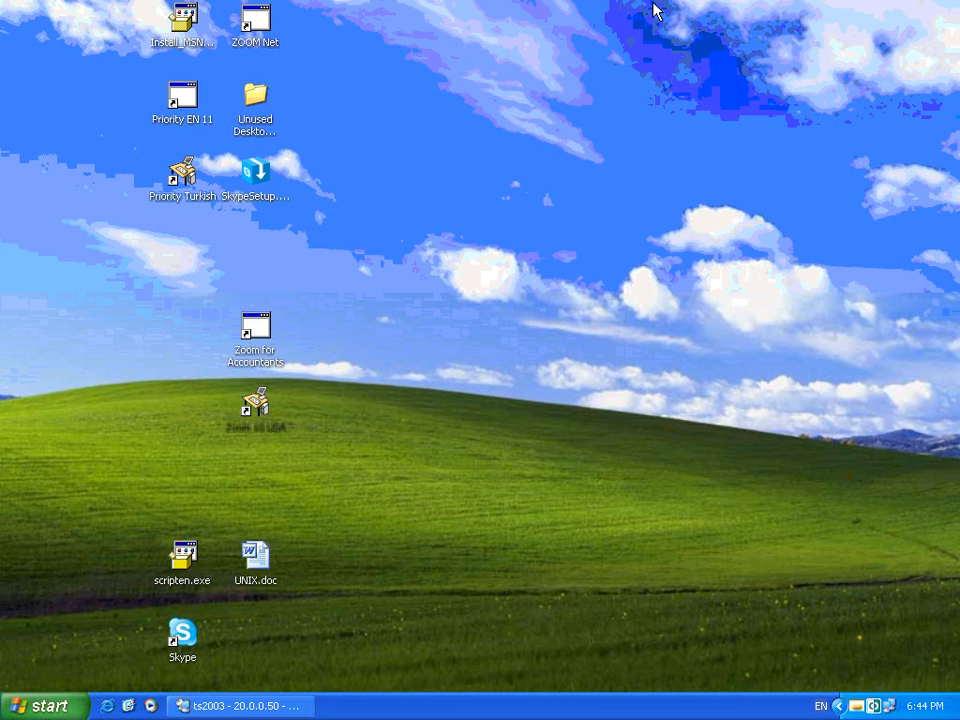